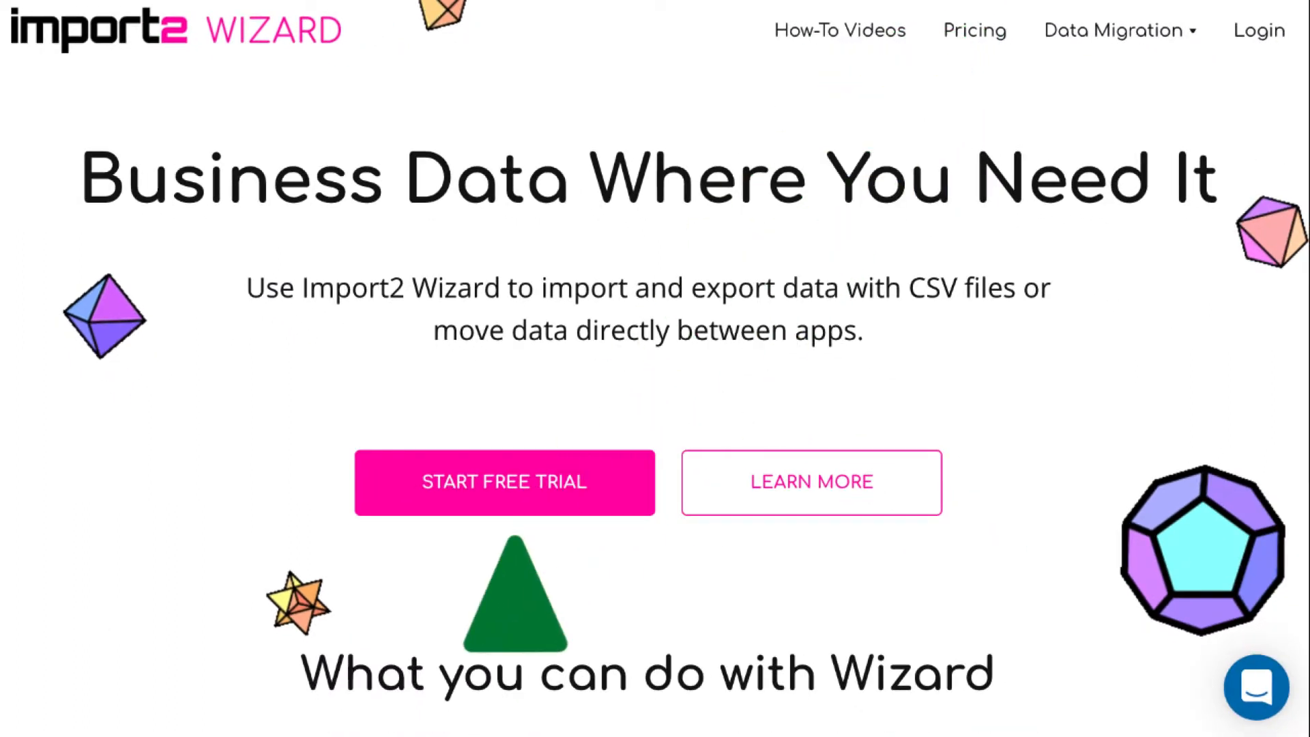
Sign up for a free trial with the account's name, e-mail and password, opting into updates
click(515, 495)
scroll(1164, 592, down, 2)
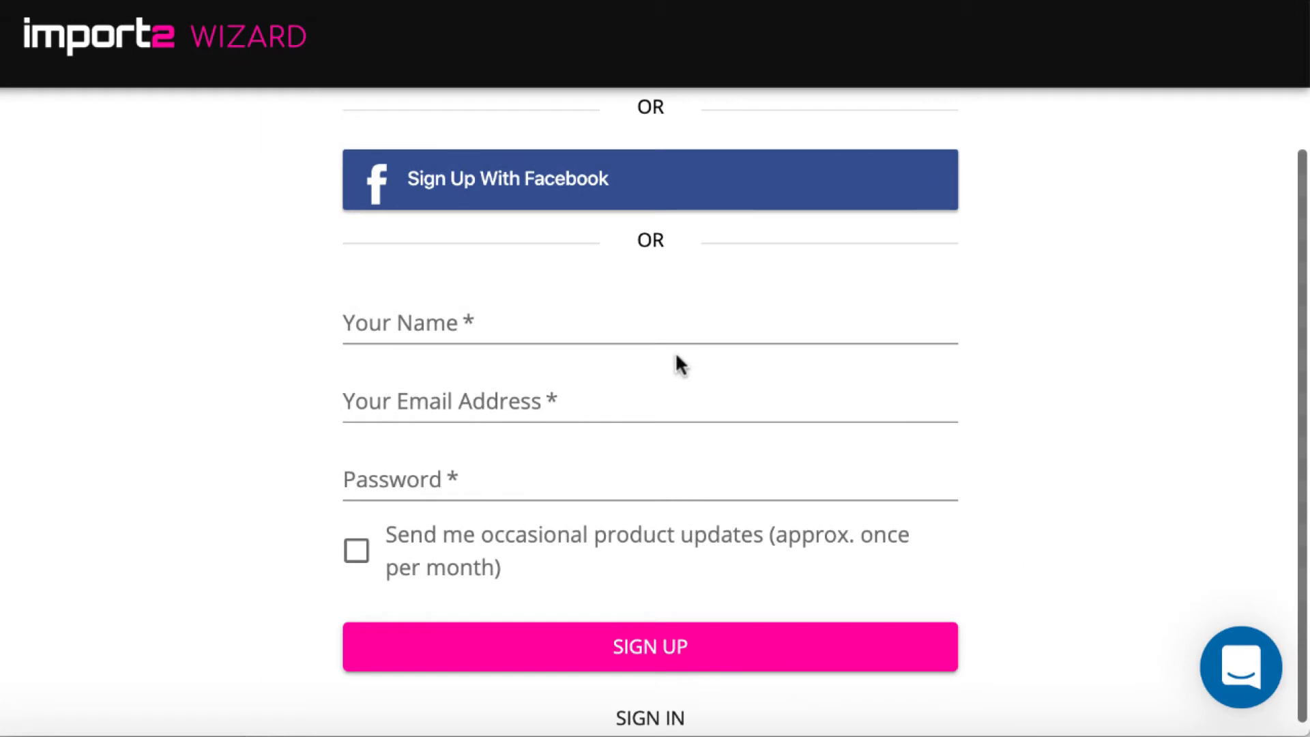
click(631, 322)
text(JANA)
click(598, 409)
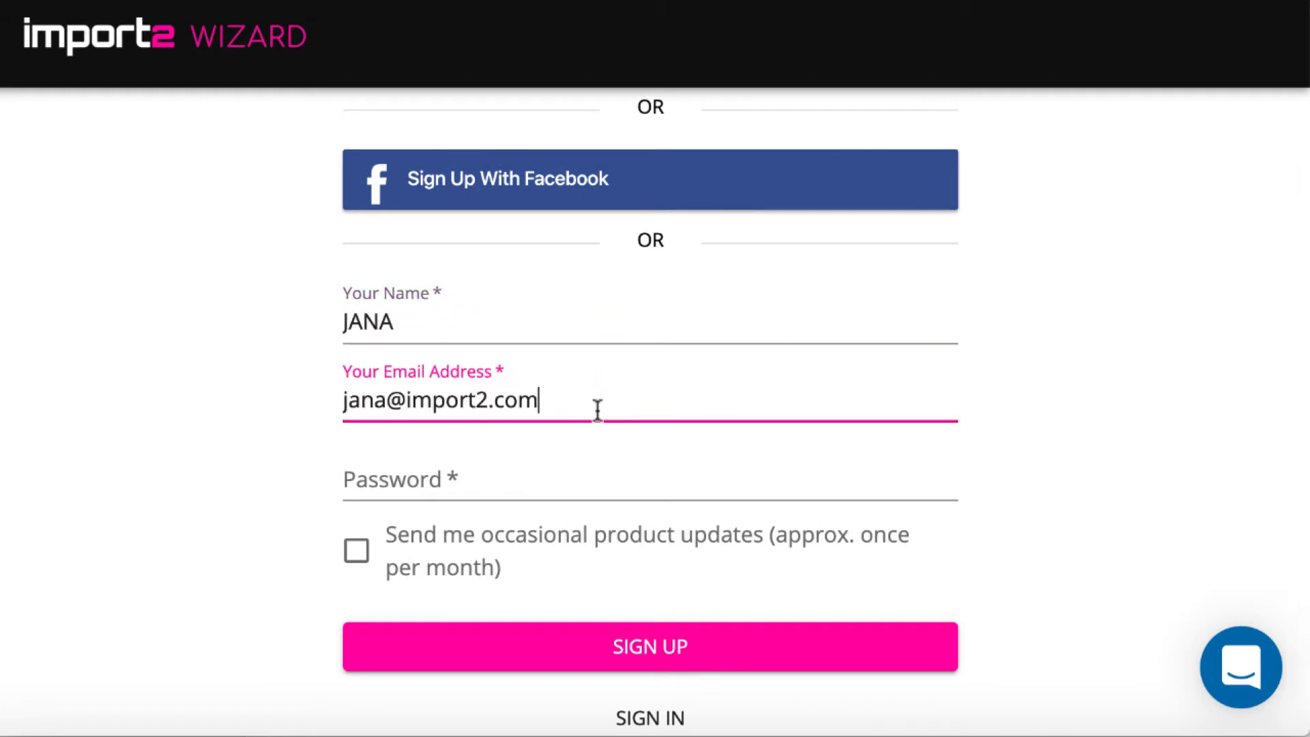
click(559, 476)
click(355, 549)
click(609, 645)
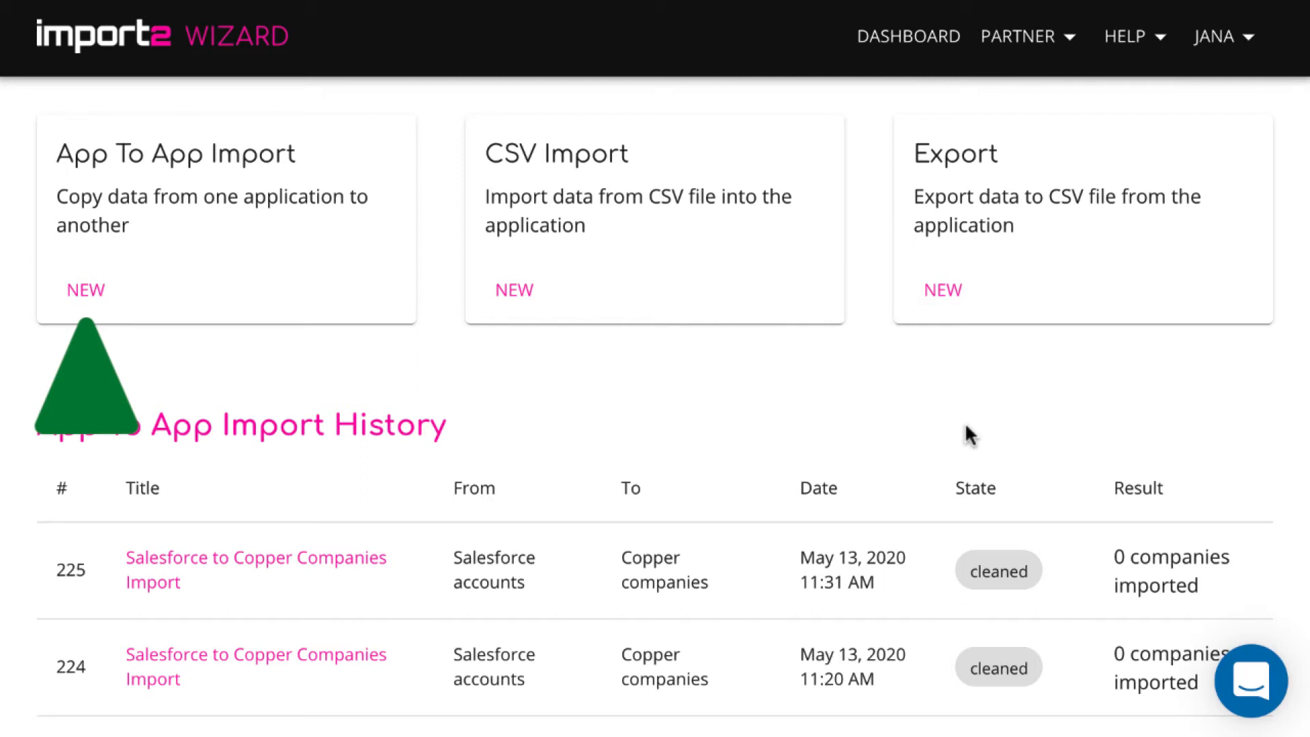
Start a new App To App import from the dashboard card
click(83, 293)
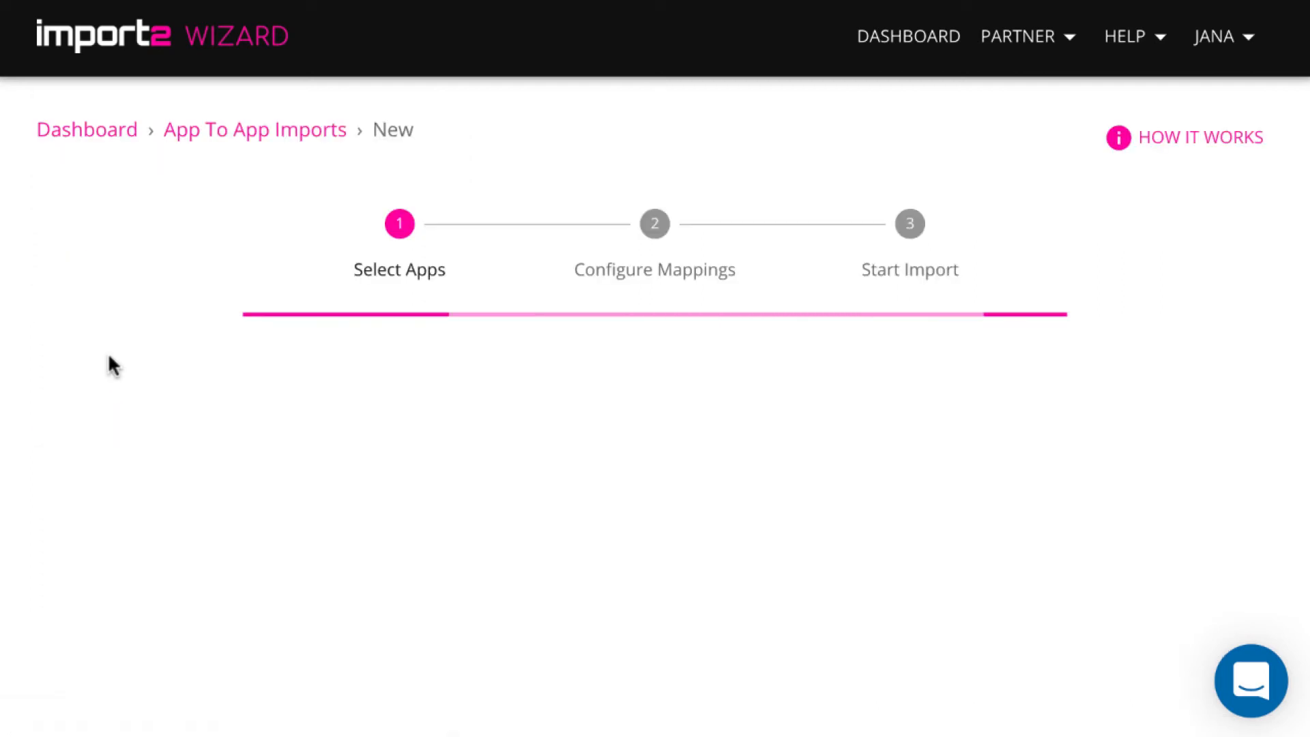
click(367, 361)
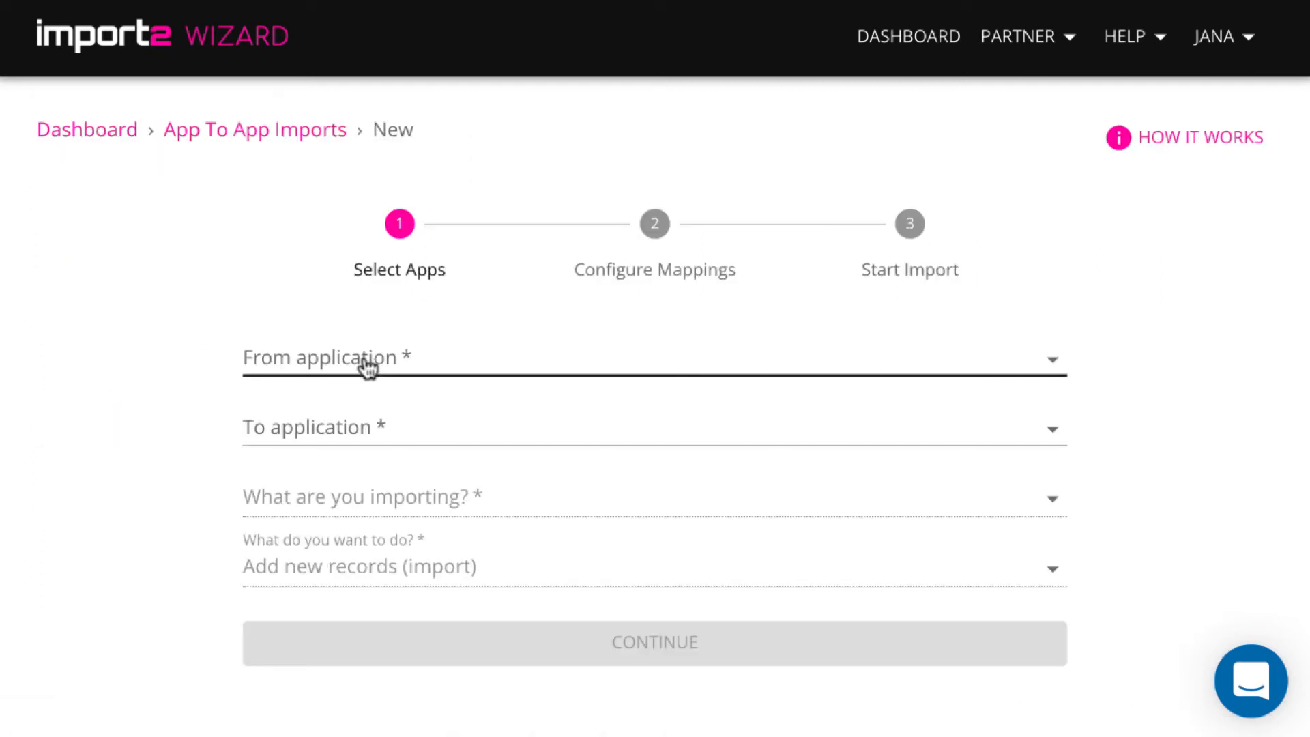
Choose Salesforce as the source application and Copper as the destination
scroll(498, 575, down, 15)
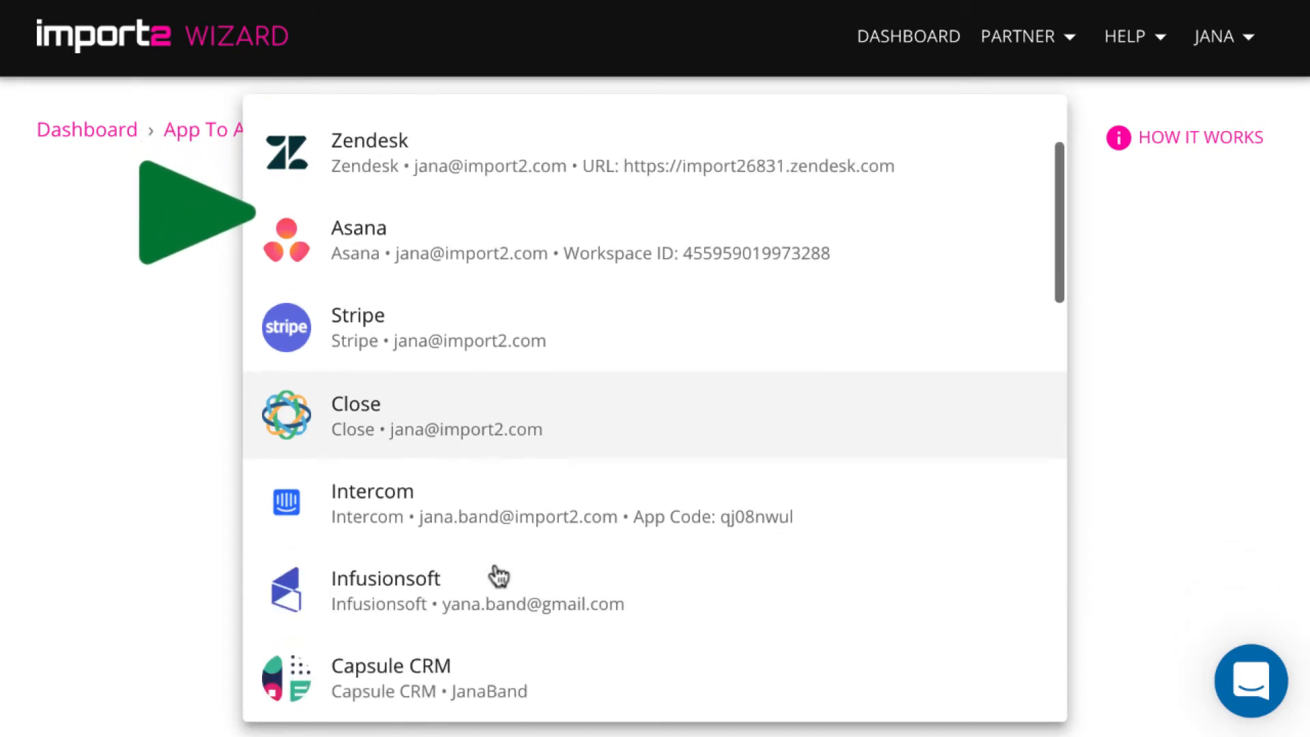
scroll(498, 575, down, 8)
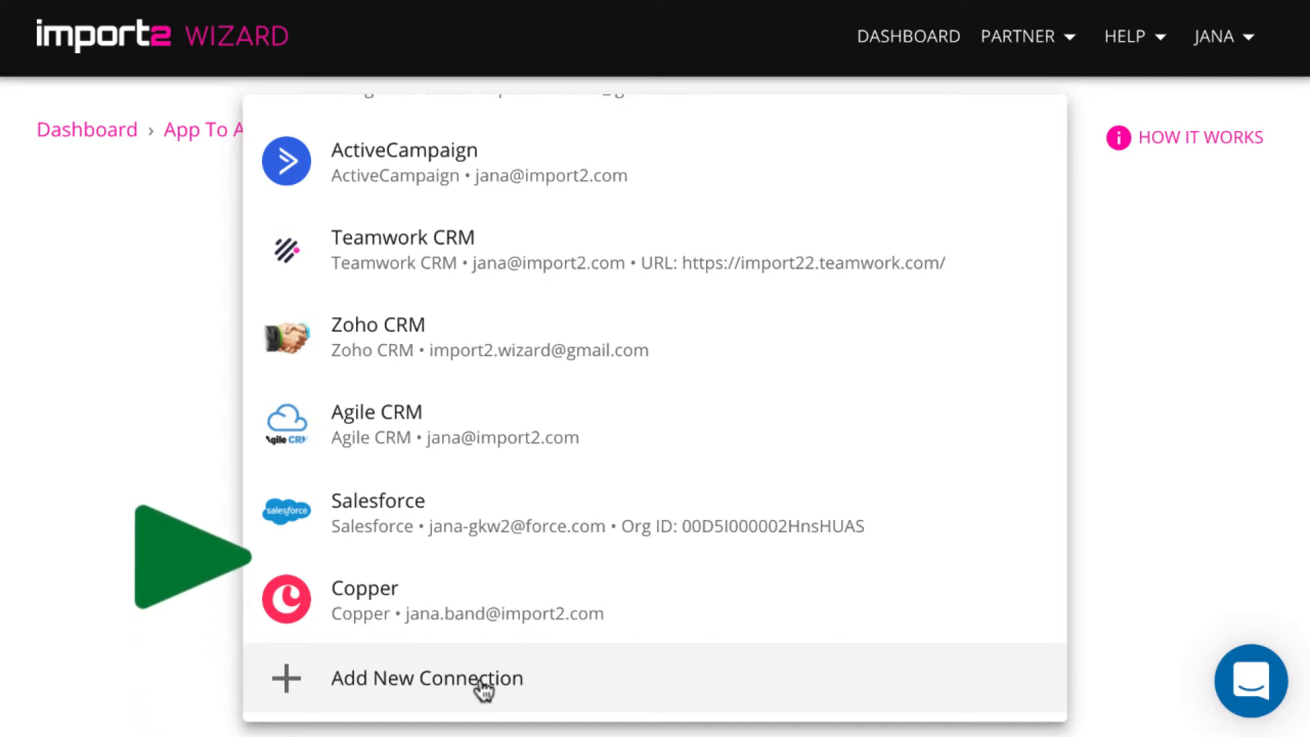
click(454, 527)
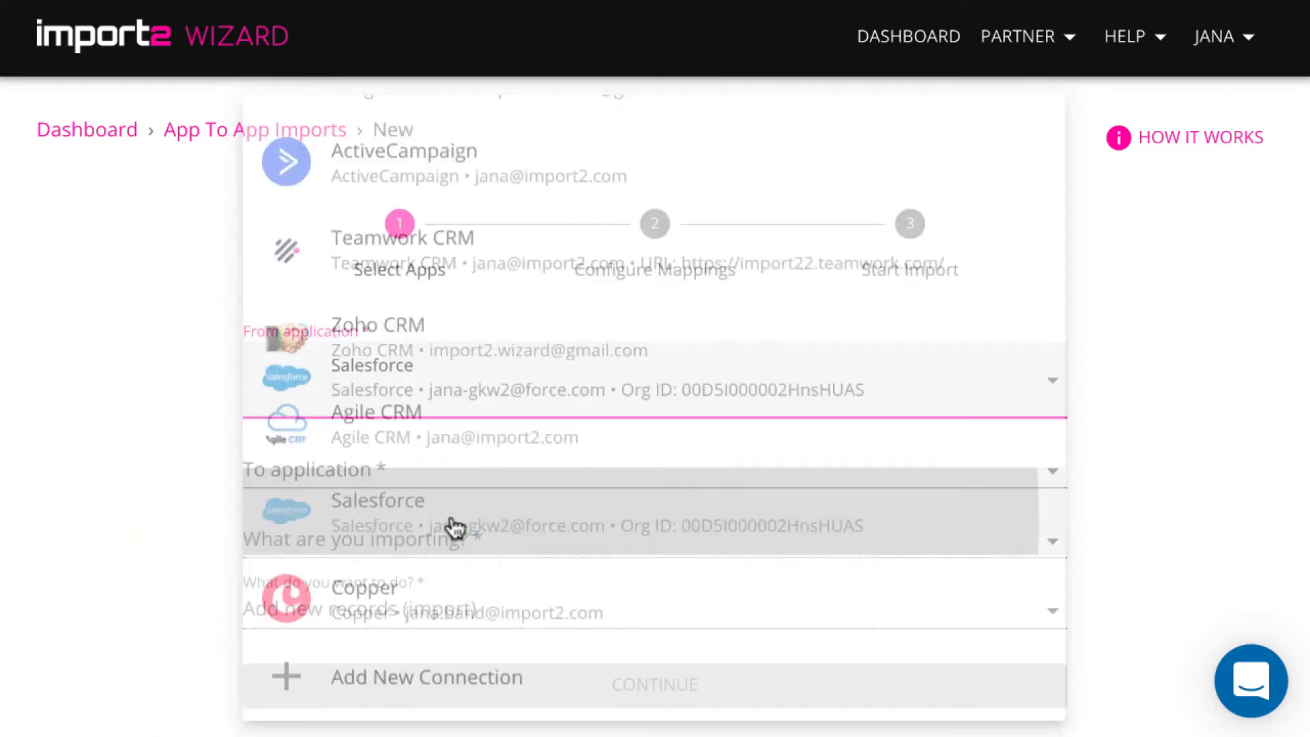
click(436, 465)
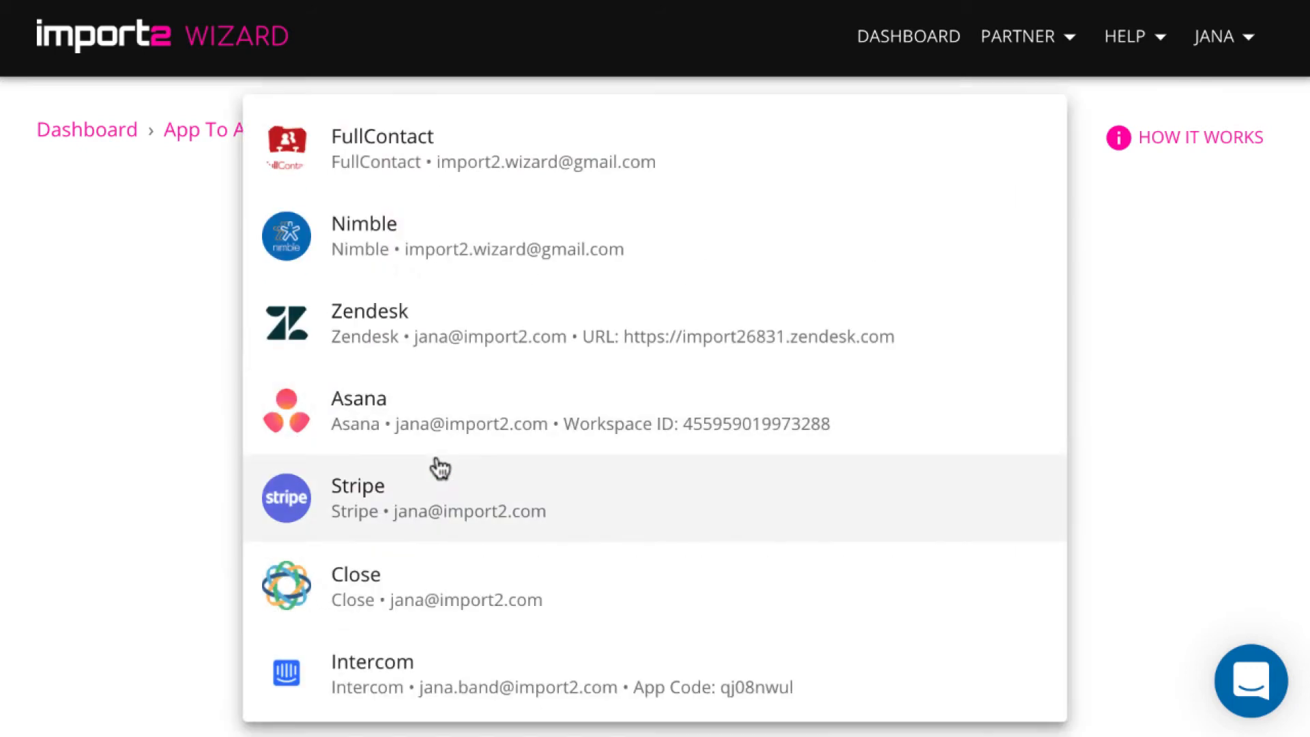
scroll(526, 633, down, 5)
scroll(524, 636, down, 15)
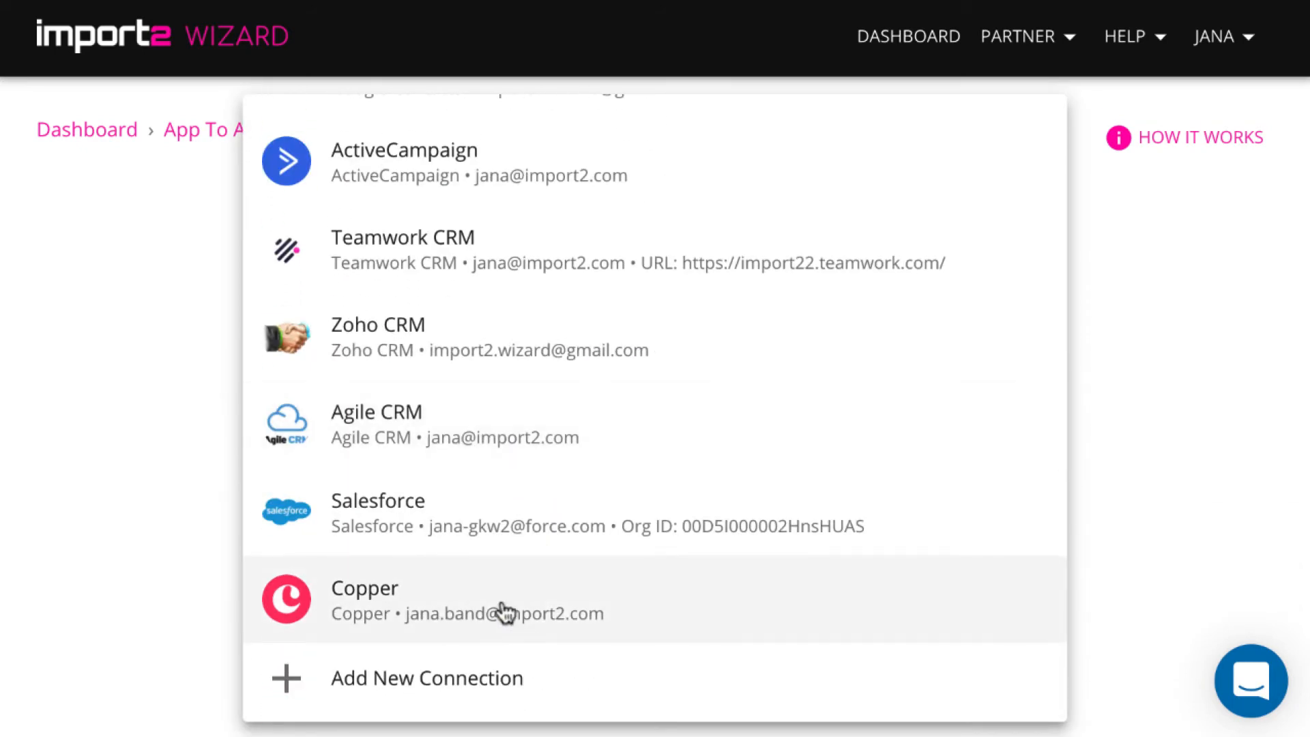
click(503, 611)
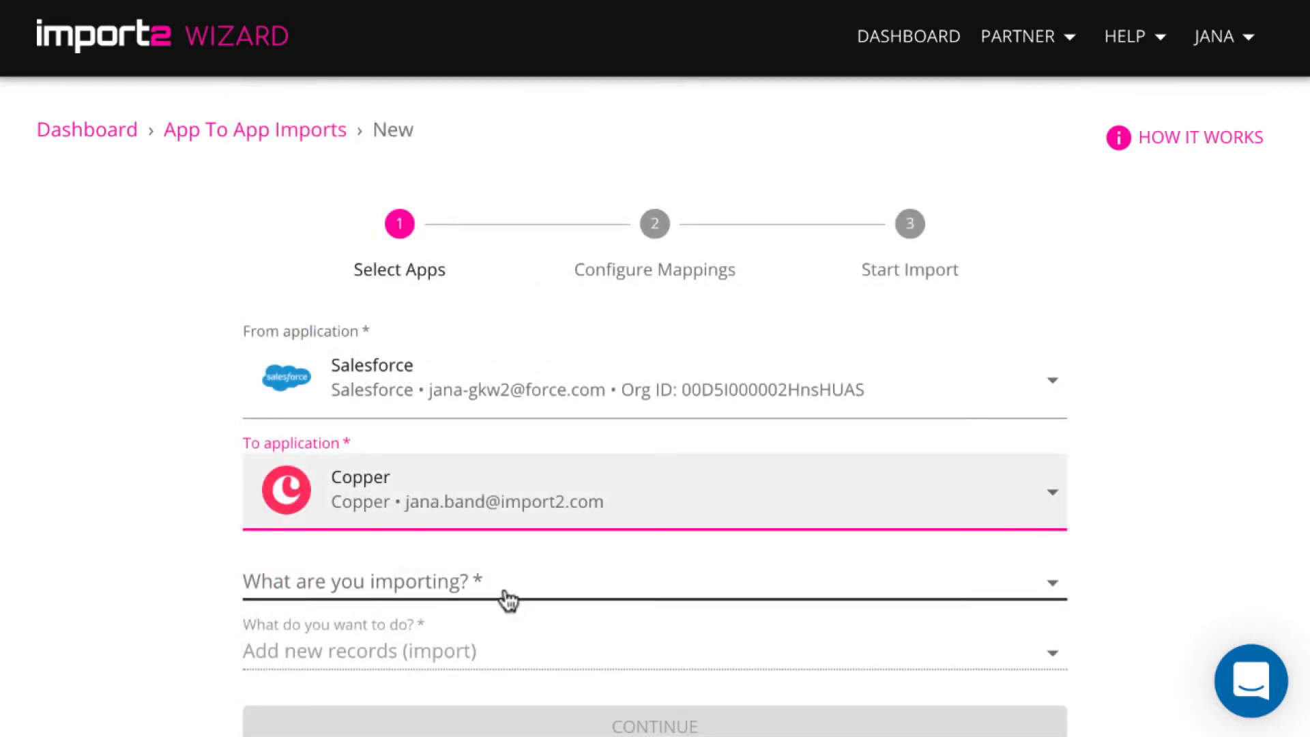
Import Accounts as Companies, adding new records, and continue to the field mappings
click(510, 599)
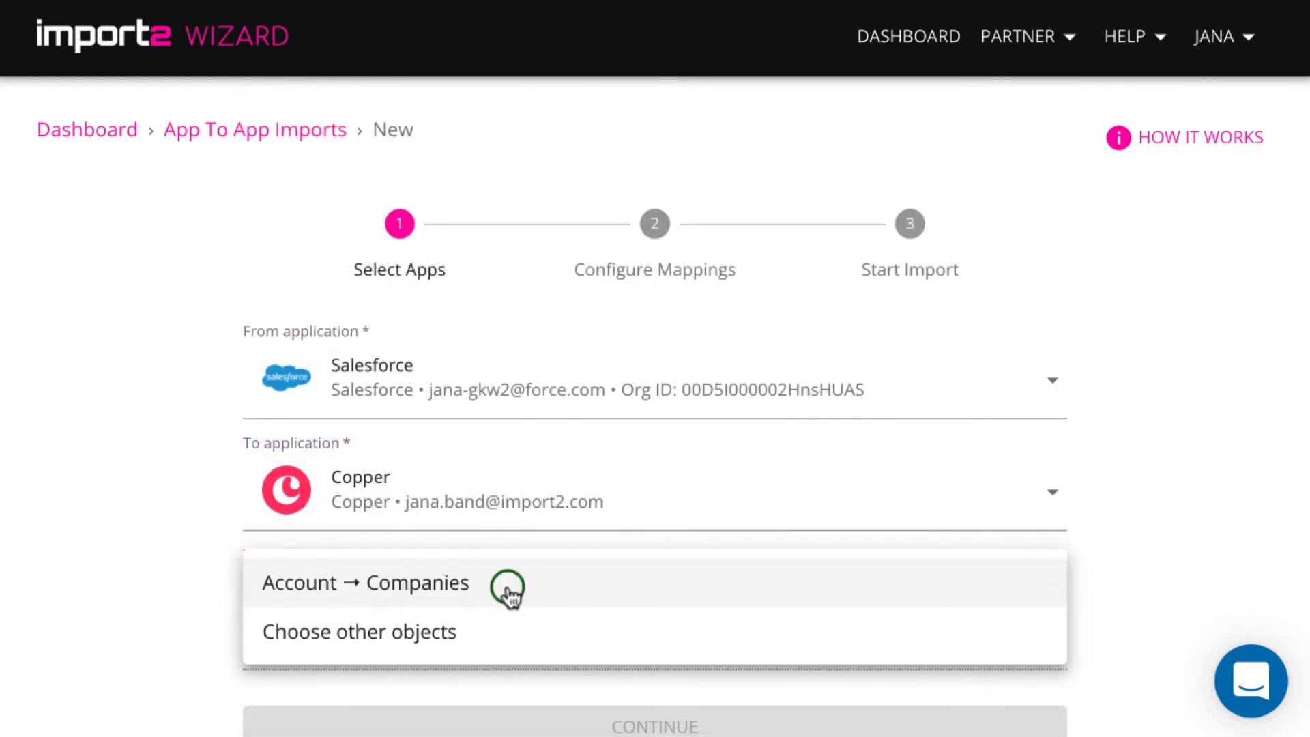
click(508, 591)
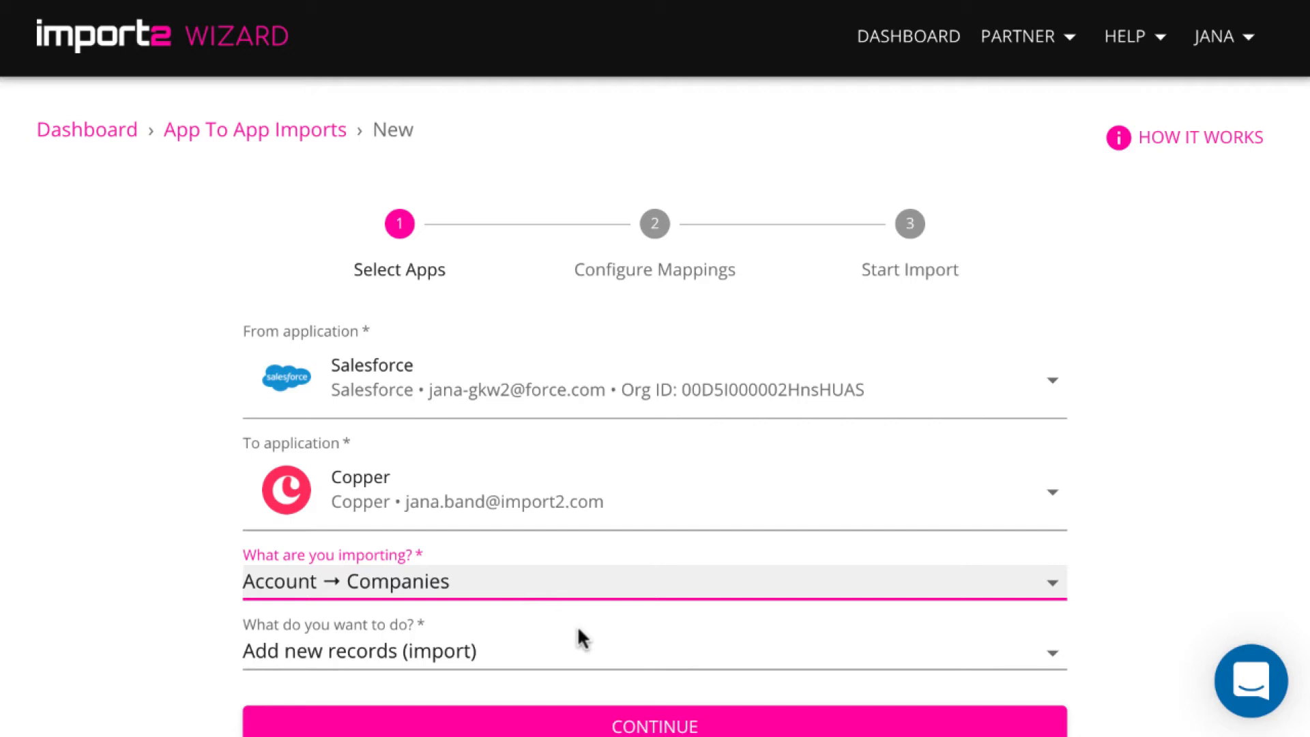
scroll(579, 634, down, 1)
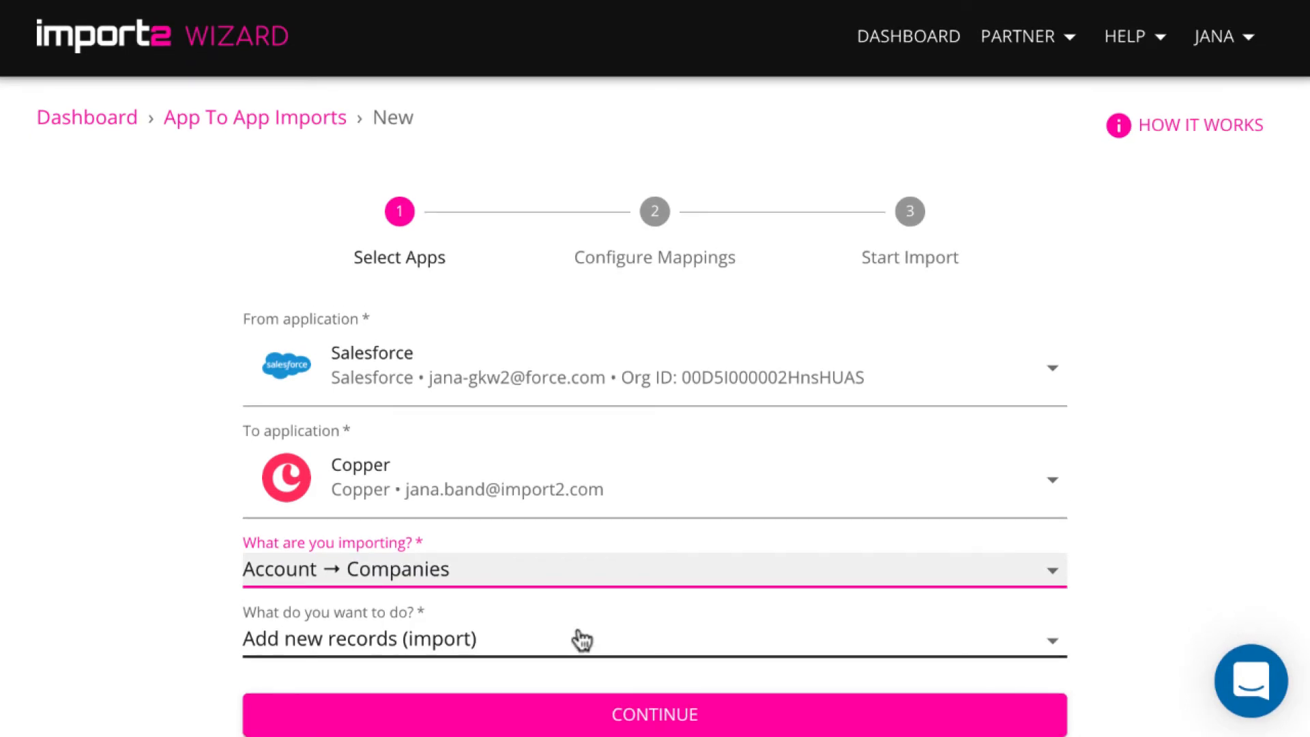
click(581, 639)
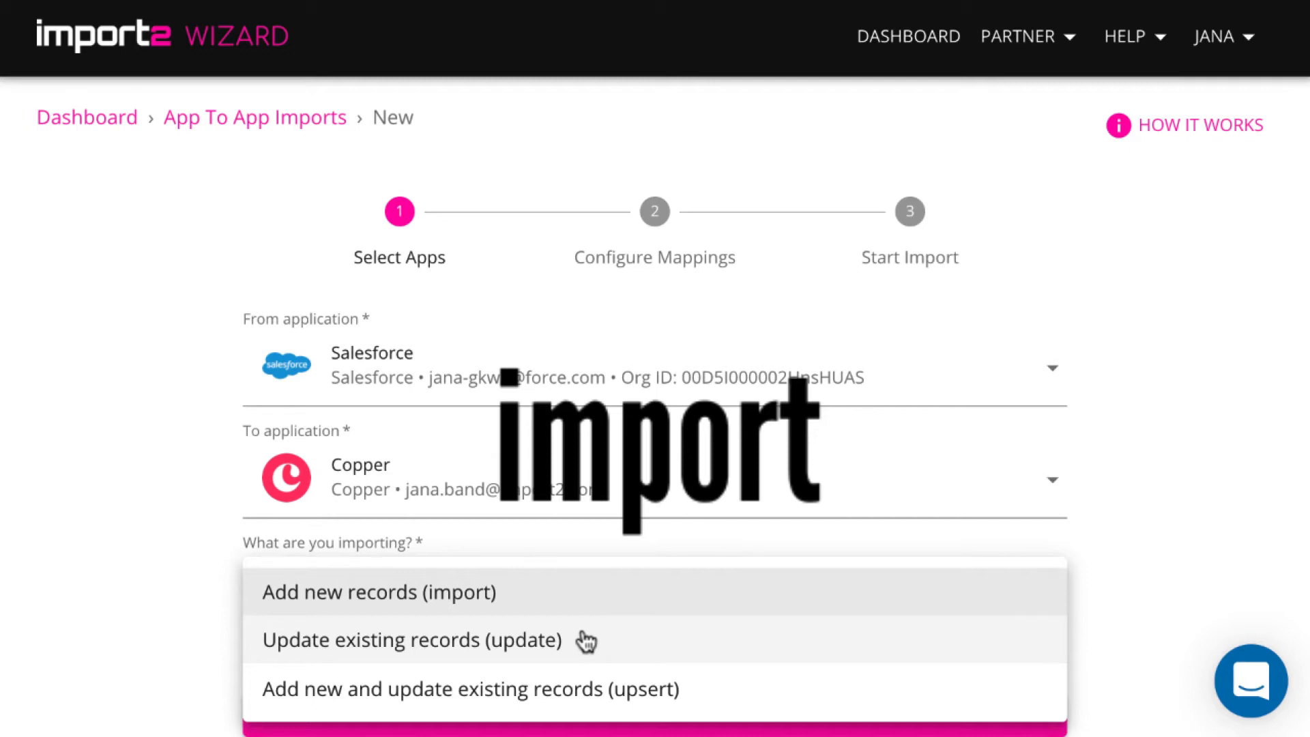
click(588, 579)
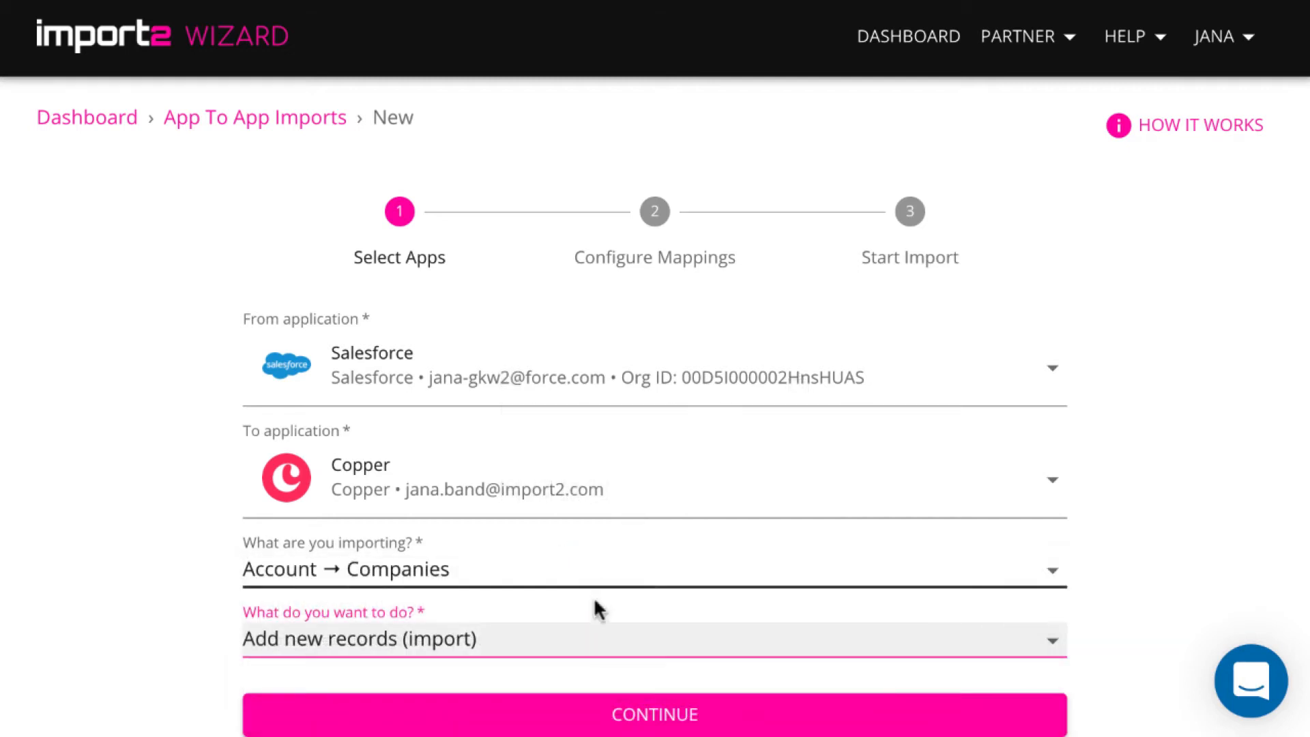
click(641, 706)
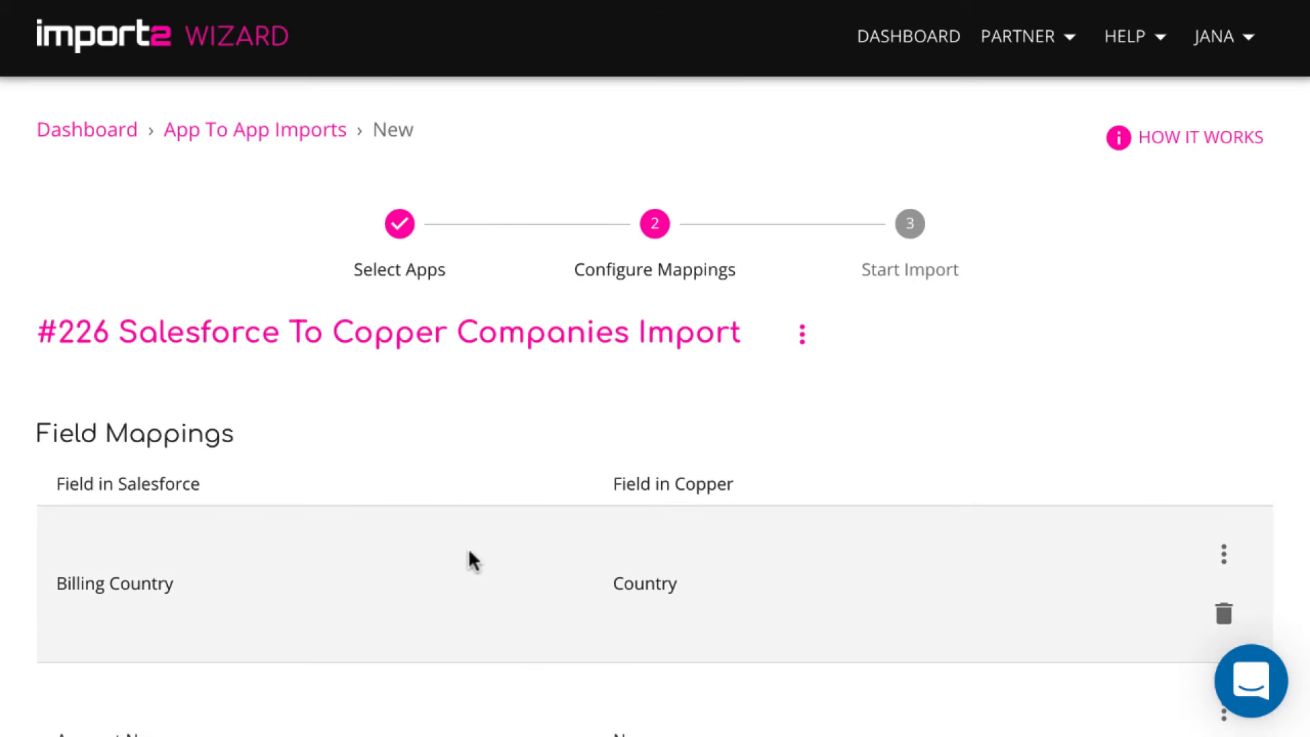
Review the companies mappings and add a new mapping from Salesforce's Account Type field
scroll(470, 558, down, 1)
scroll(469, 554, down, 3)
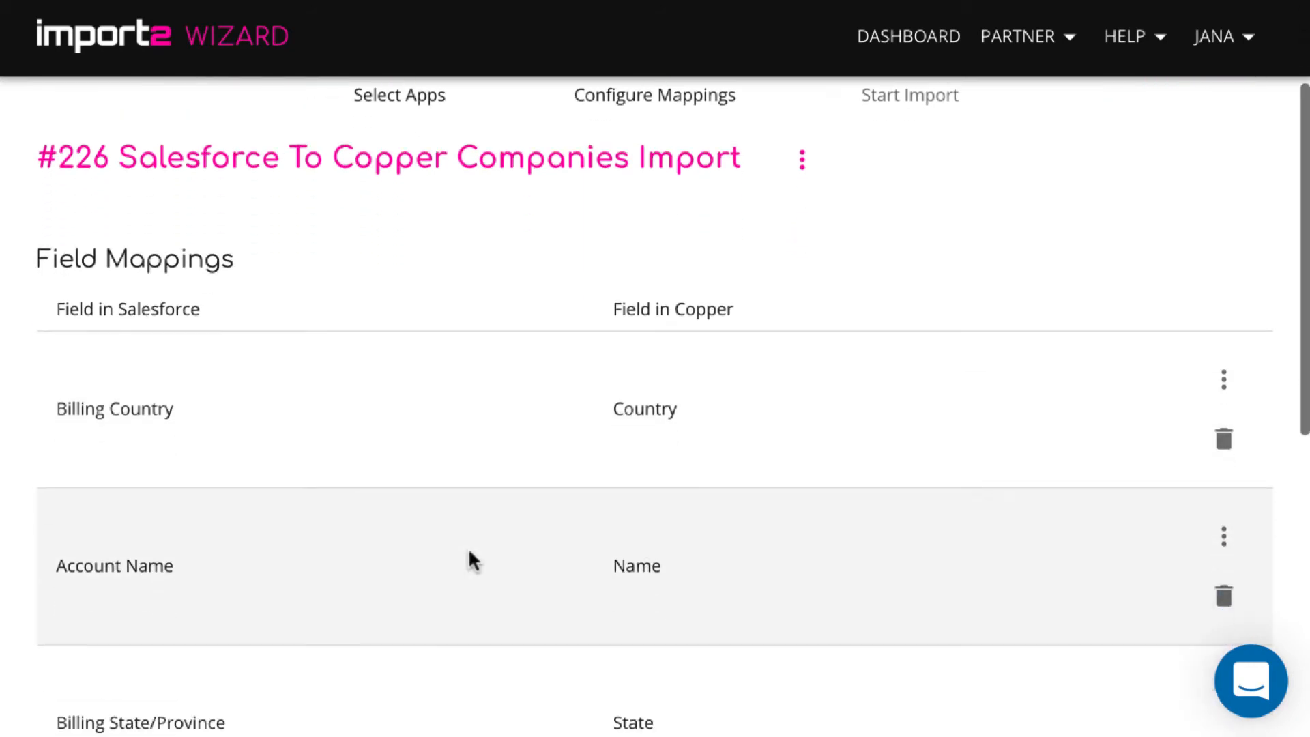
scroll(470, 552, down, 2)
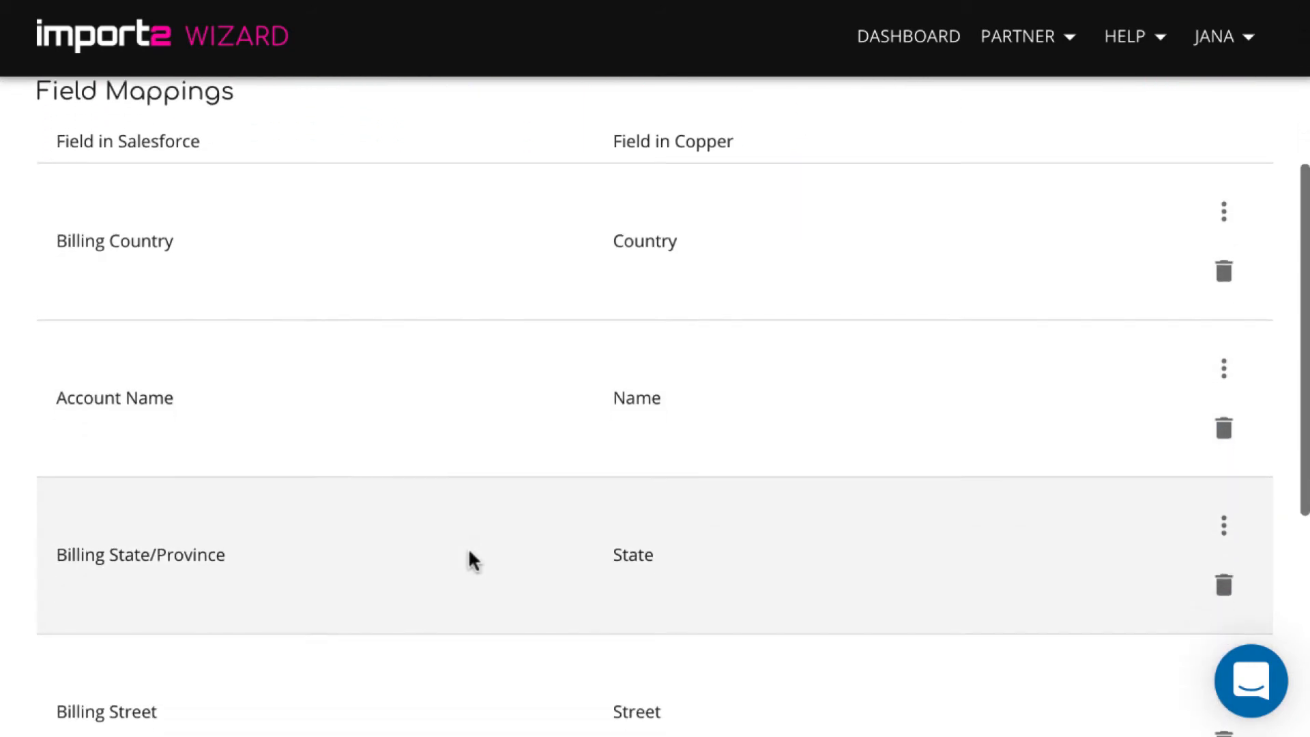
scroll(469, 552, down, 2)
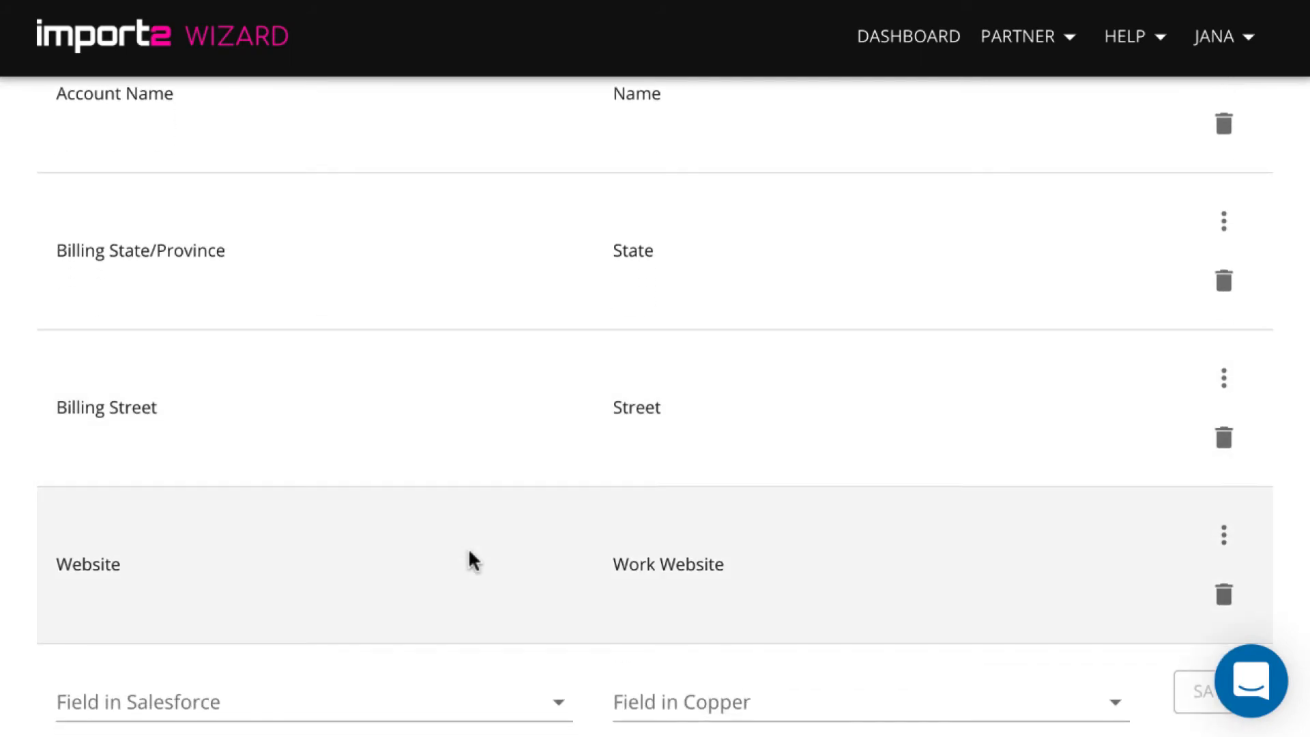
scroll(468, 558, down, 1)
click(451, 604)
text(typ)
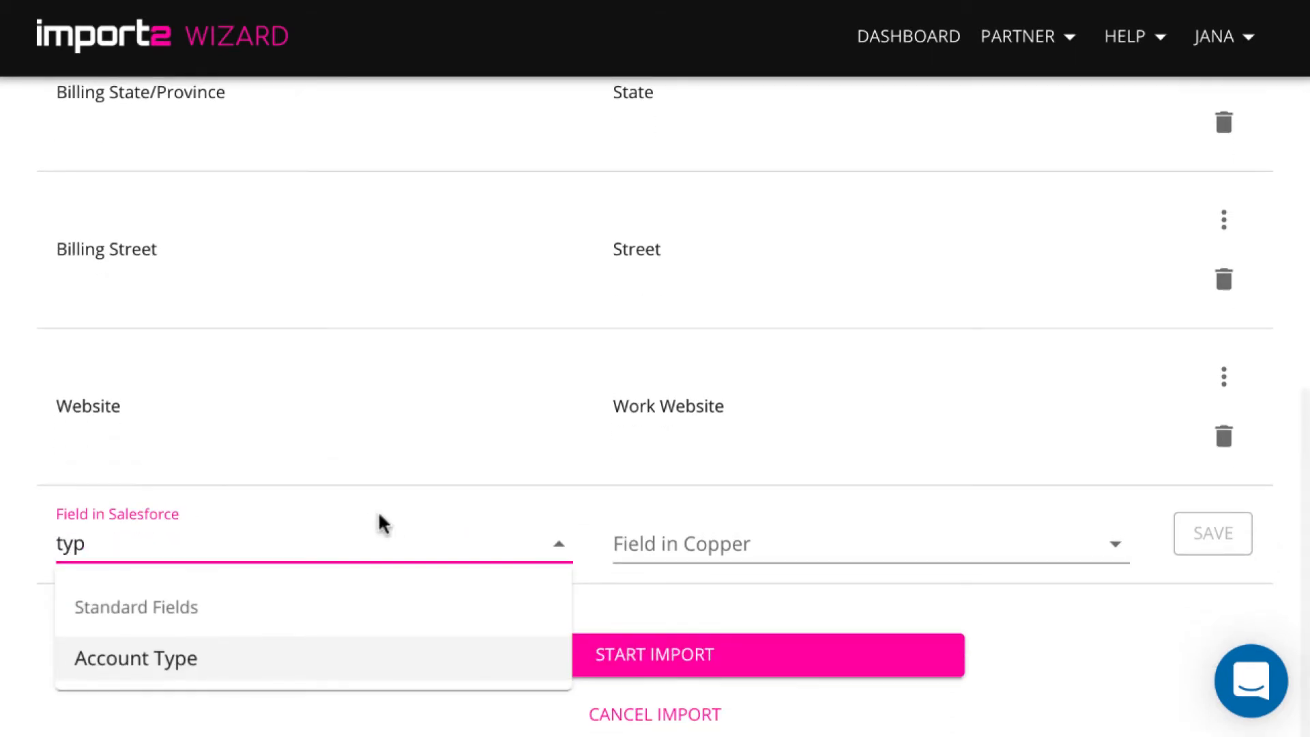
click(275, 651)
Map Account Type to Copper's custom Type field, save it, and start the import
click(803, 539)
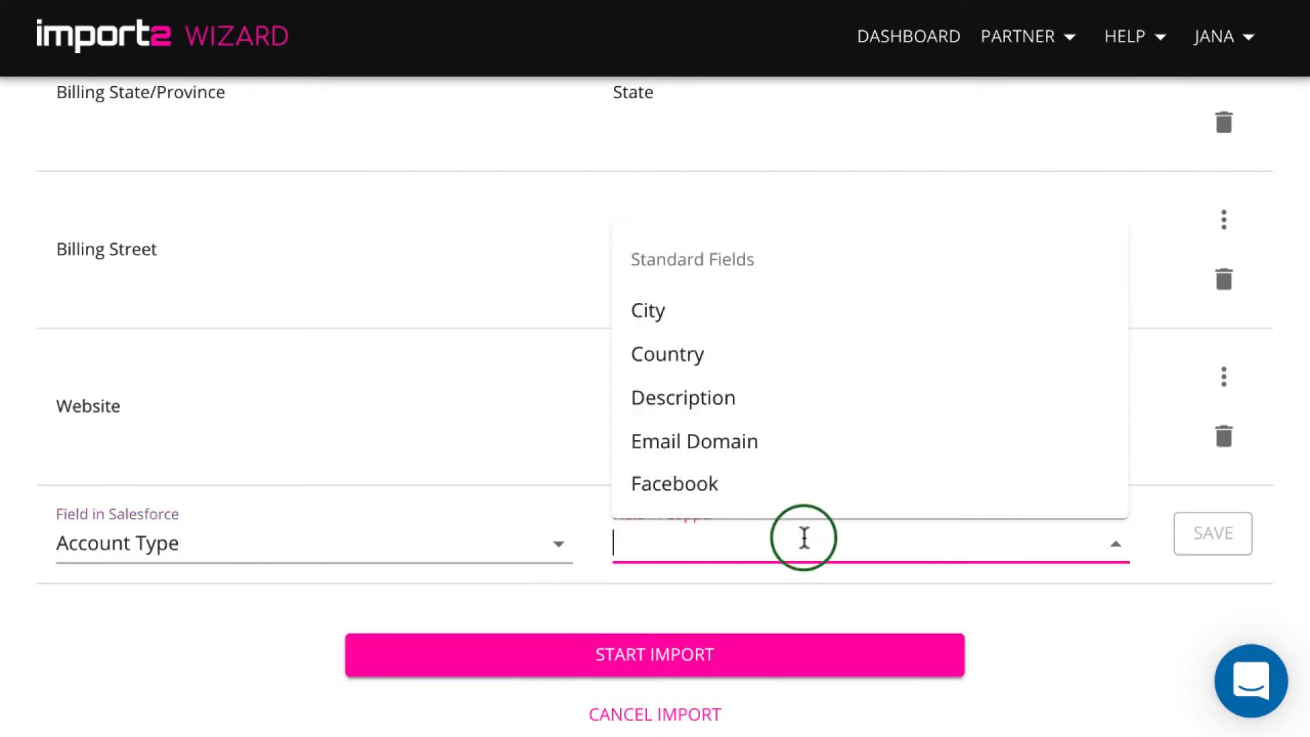
scroll(936, 440, down, 6)
scroll(935, 440, down, 8)
scroll(932, 426, down, 3)
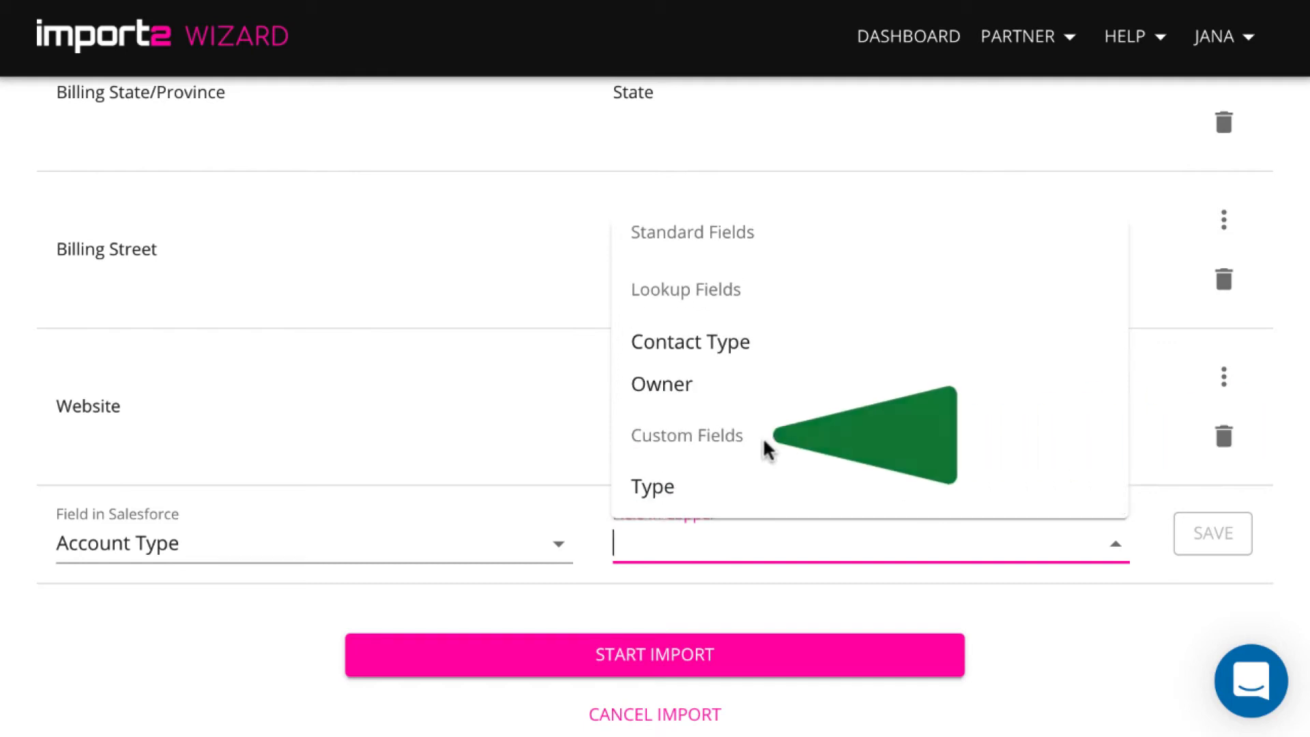
click(652, 485)
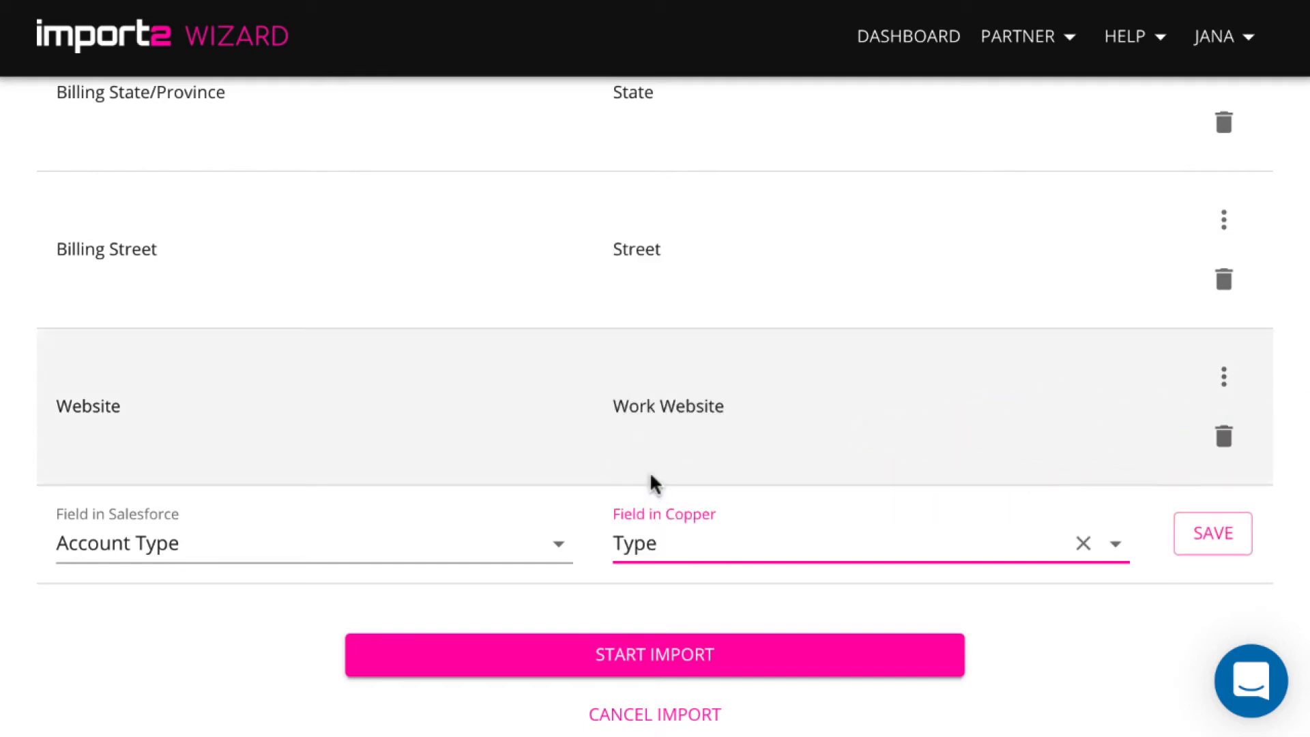
click(1187, 536)
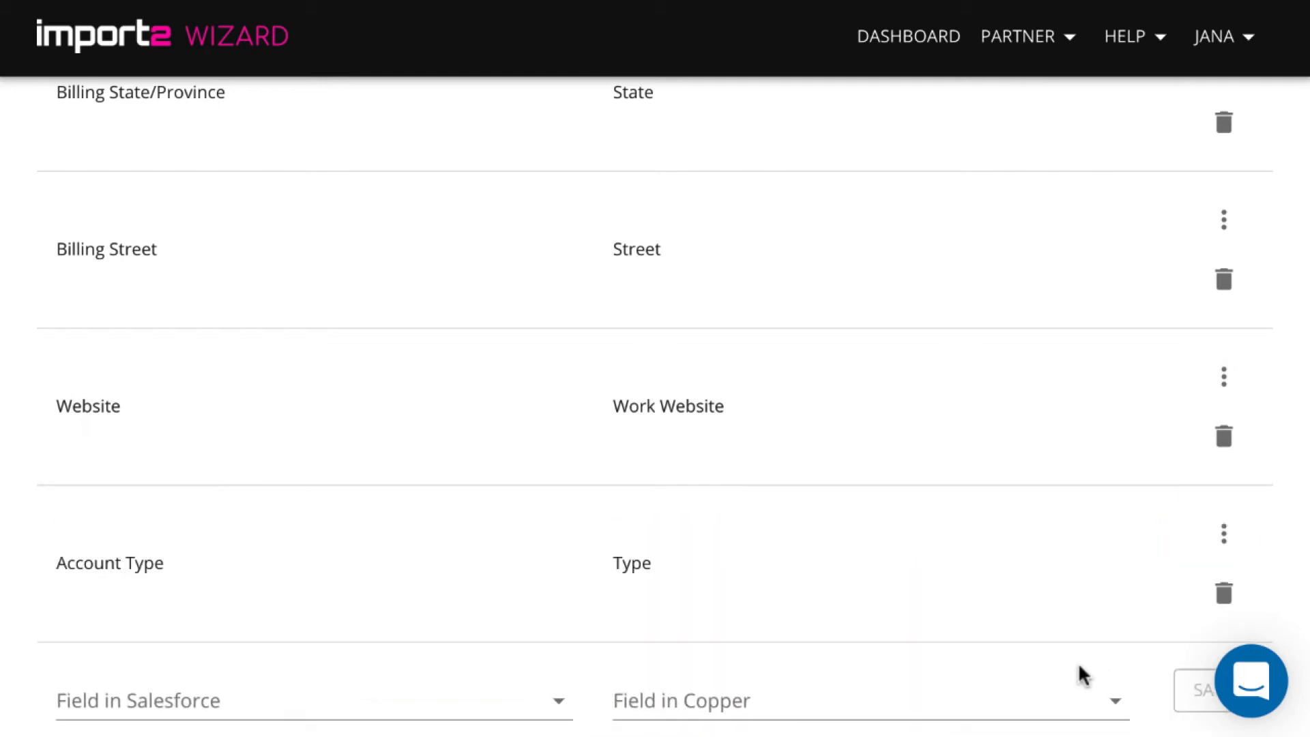
scroll(1079, 667, down, 2)
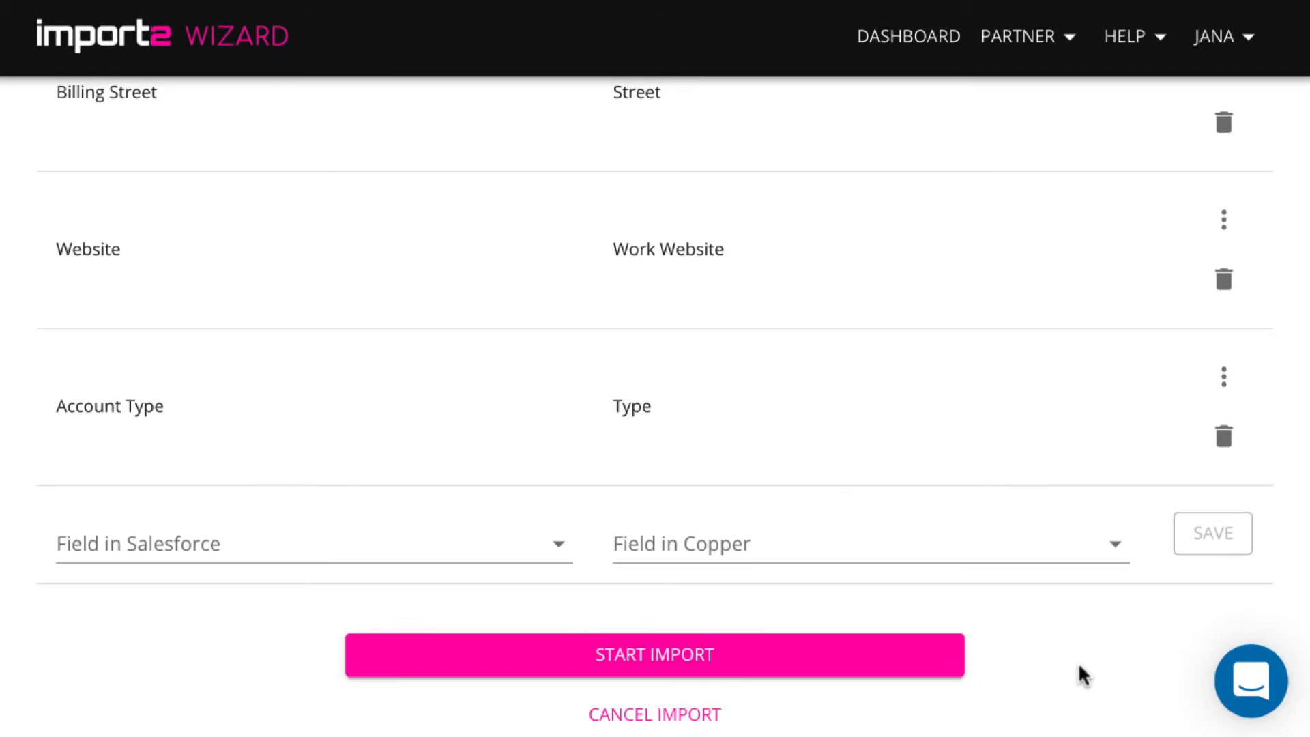
click(893, 659)
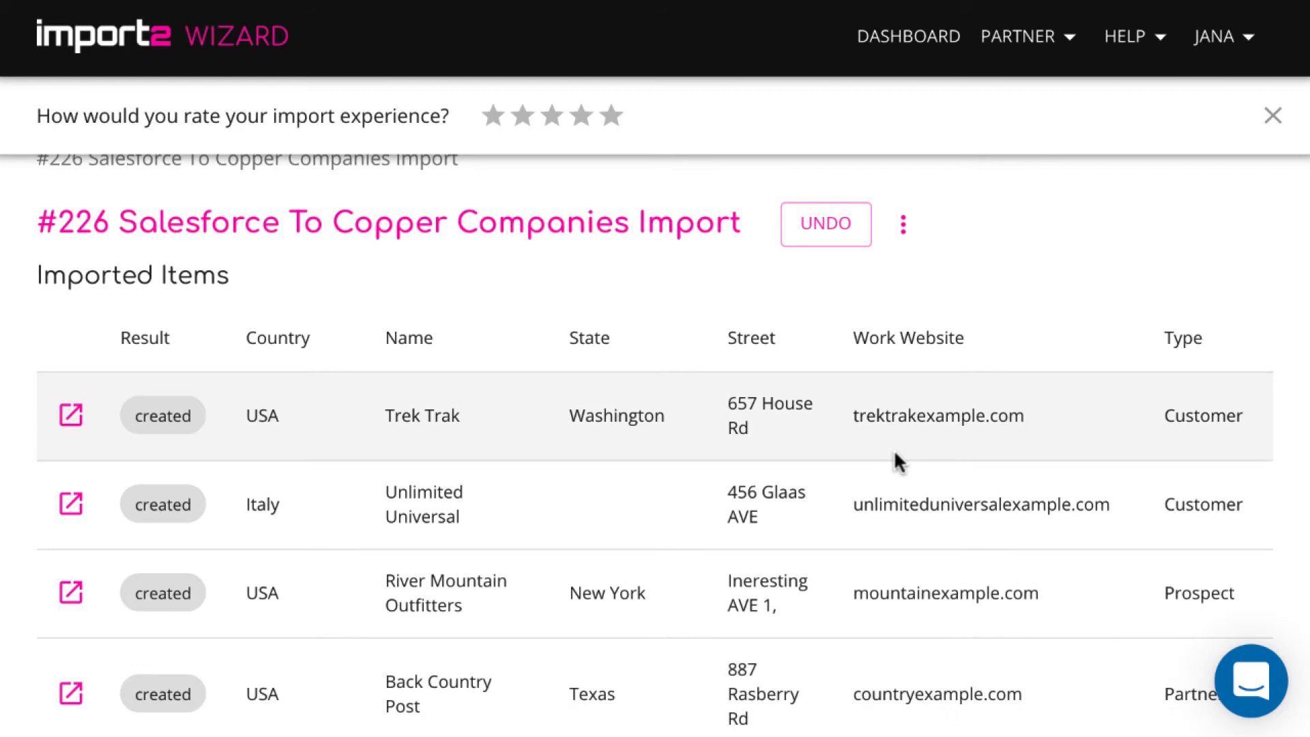
Scroll across the Imported Items table and open the Trek Trak company in Copper
scroll(895, 453, right, 5)
scroll(895, 453, left, 5)
click(70, 417)
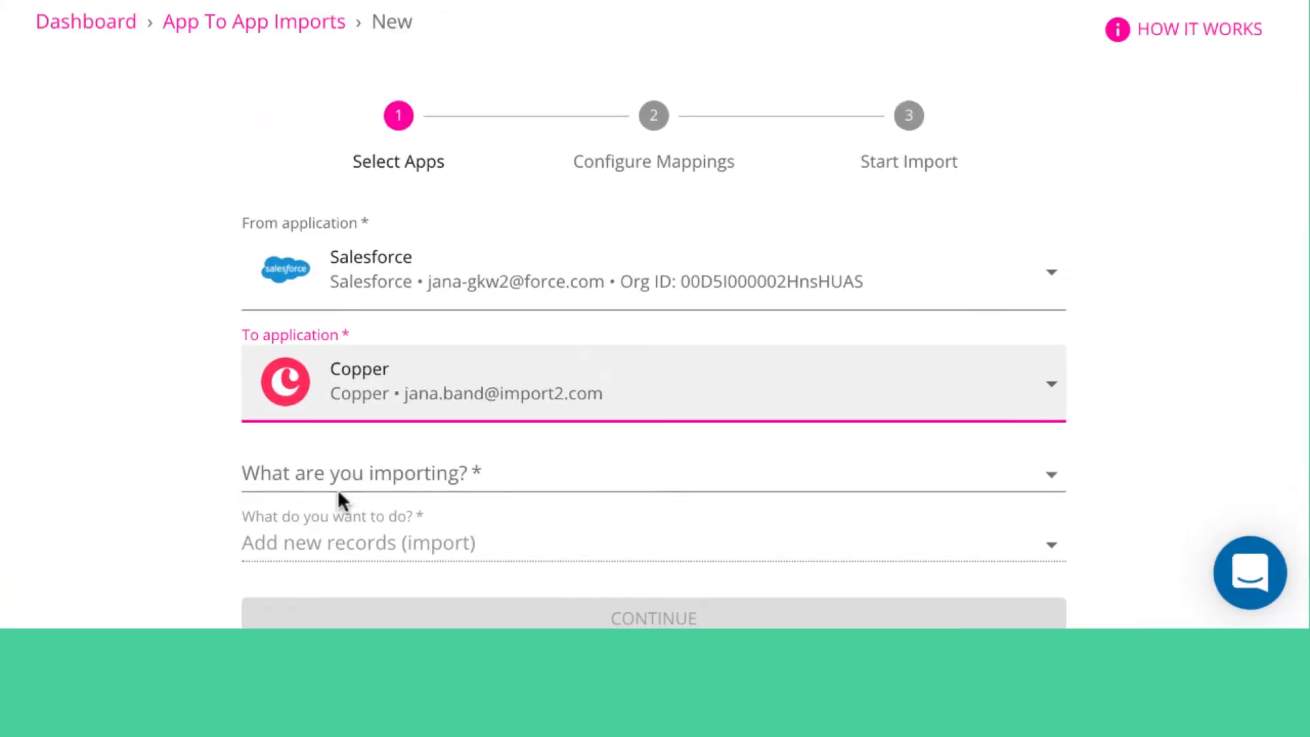
Choose Lead → Leads as the objects to import and continue to mappings
click(350, 579)
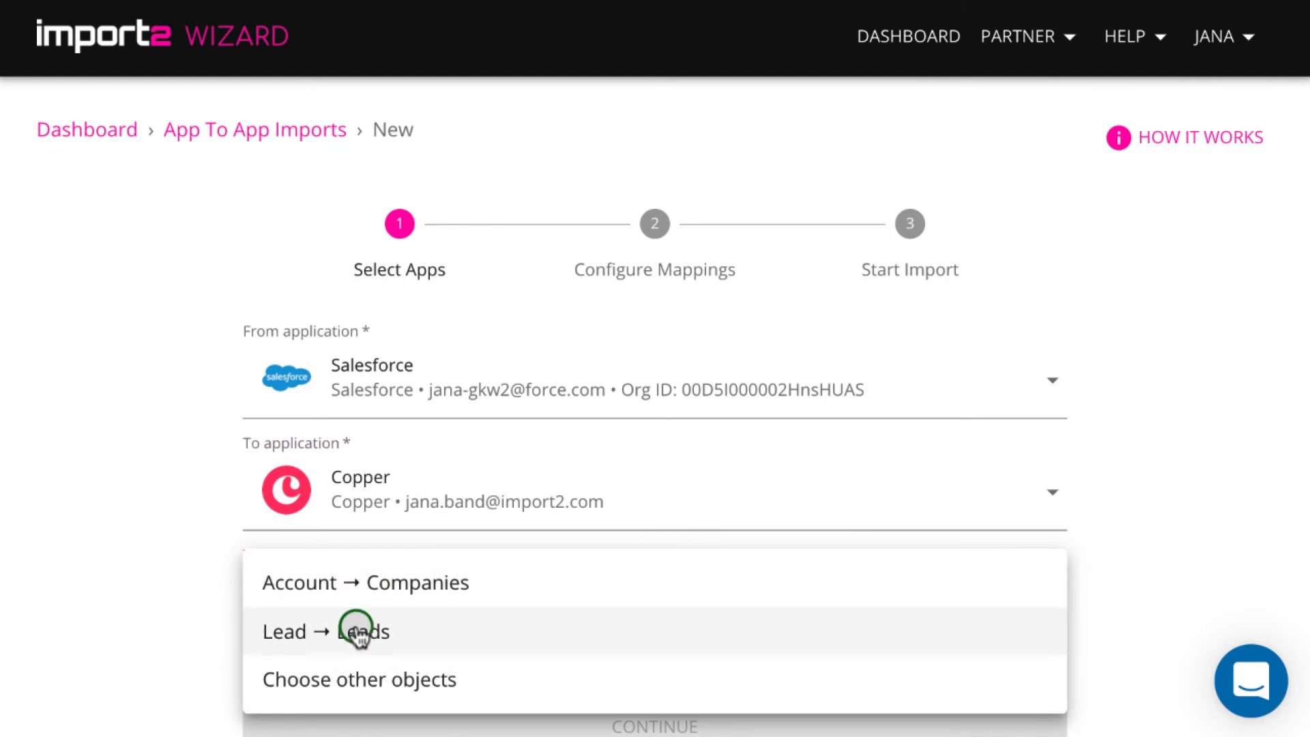
click(353, 629)
scroll(456, 658, down, 1)
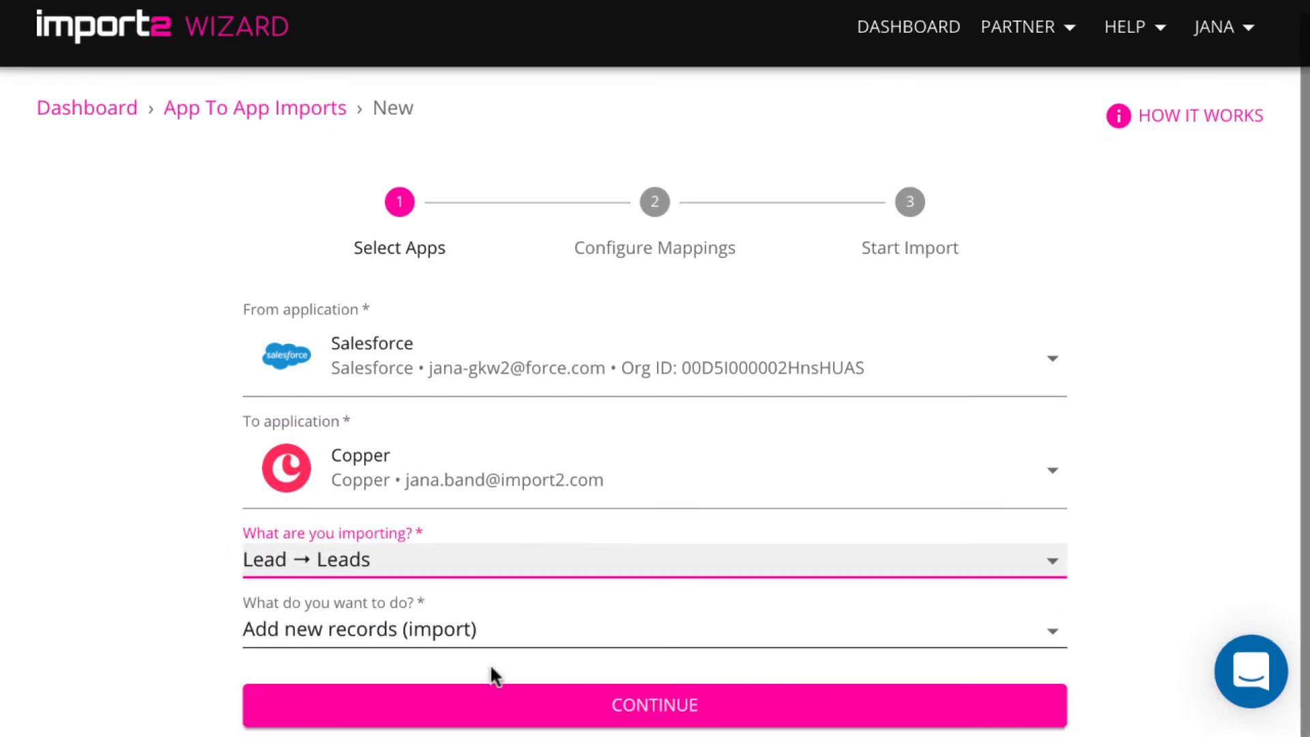
click(539, 705)
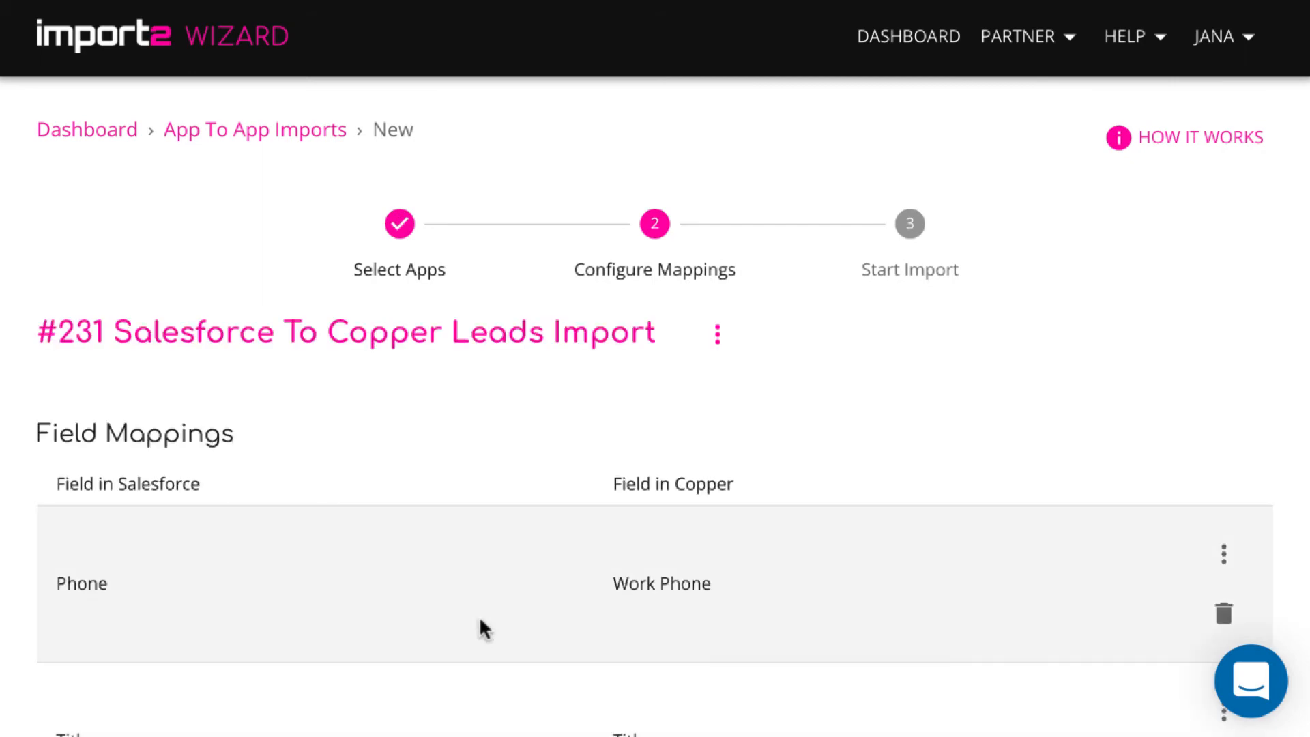
Scroll through the leads mappings from Phone down to Full Name → Name and Email → Email
scroll(515, 570, down, 2)
scroll(513, 564, down, 4)
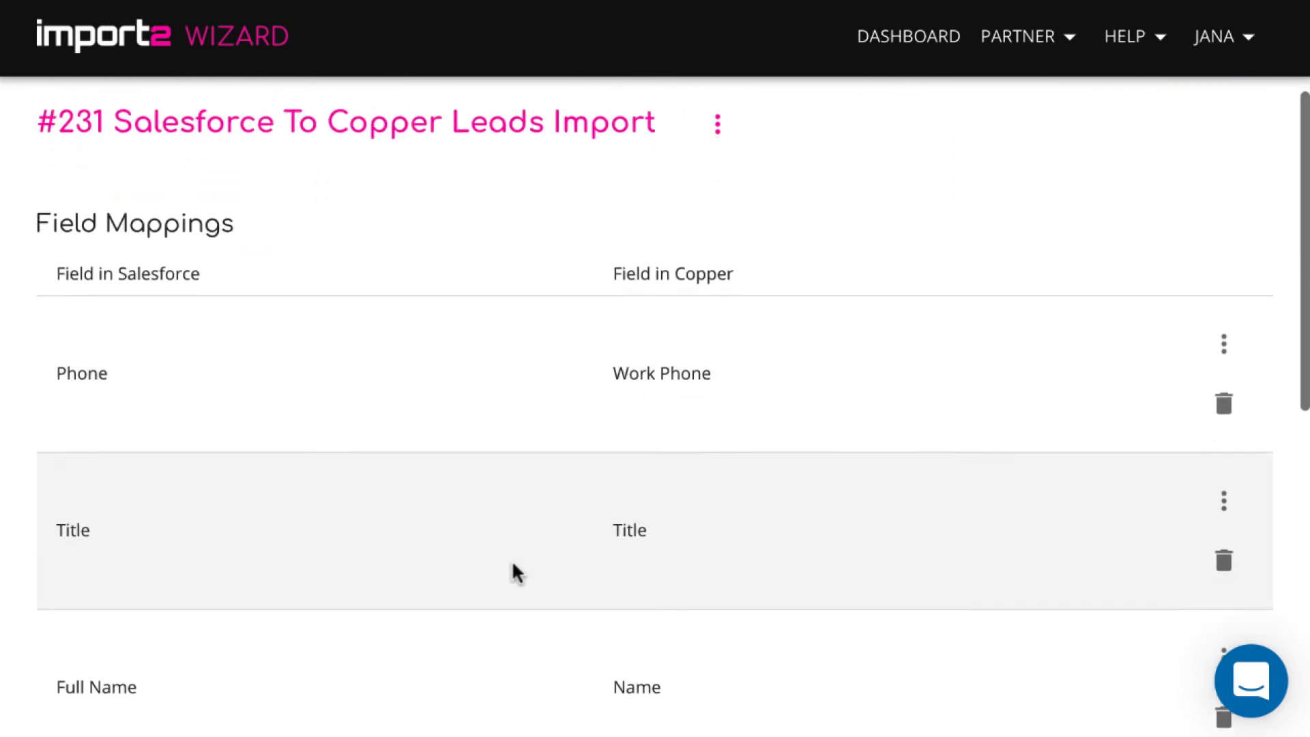
scroll(516, 572, down, 1)
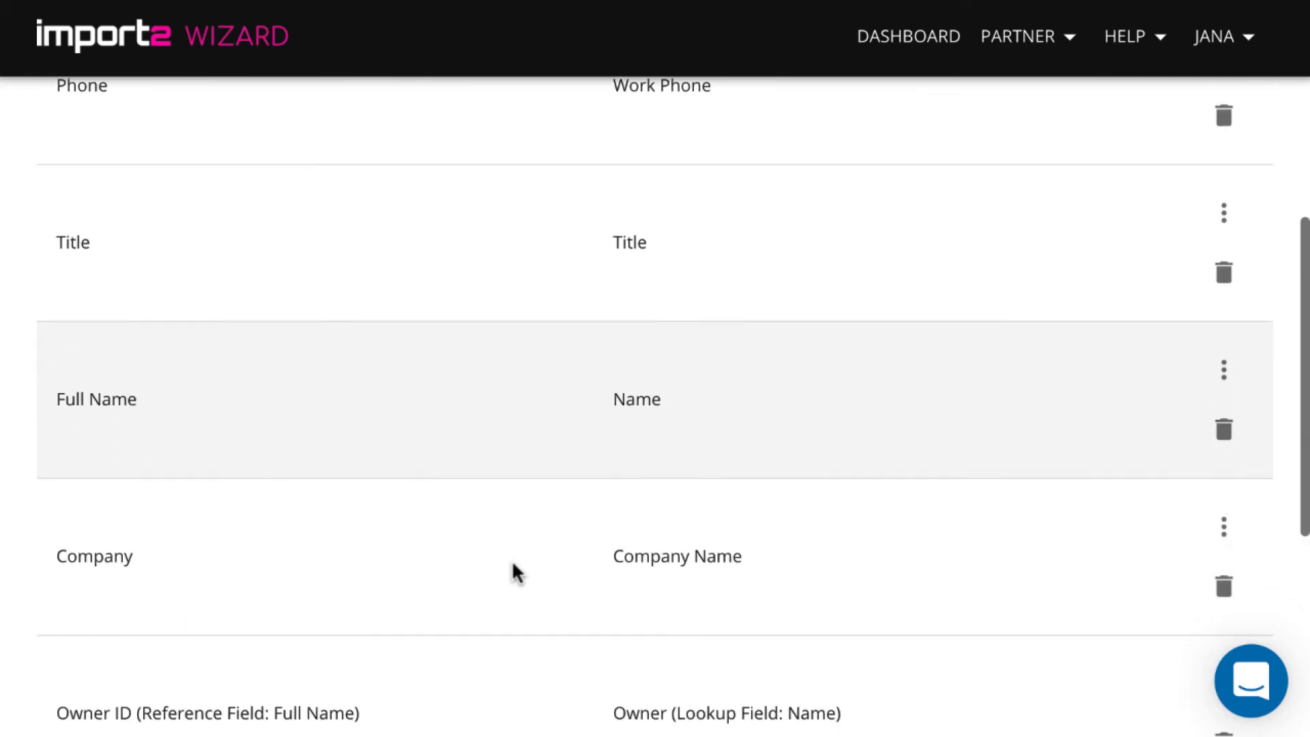
scroll(517, 572, down, 2)
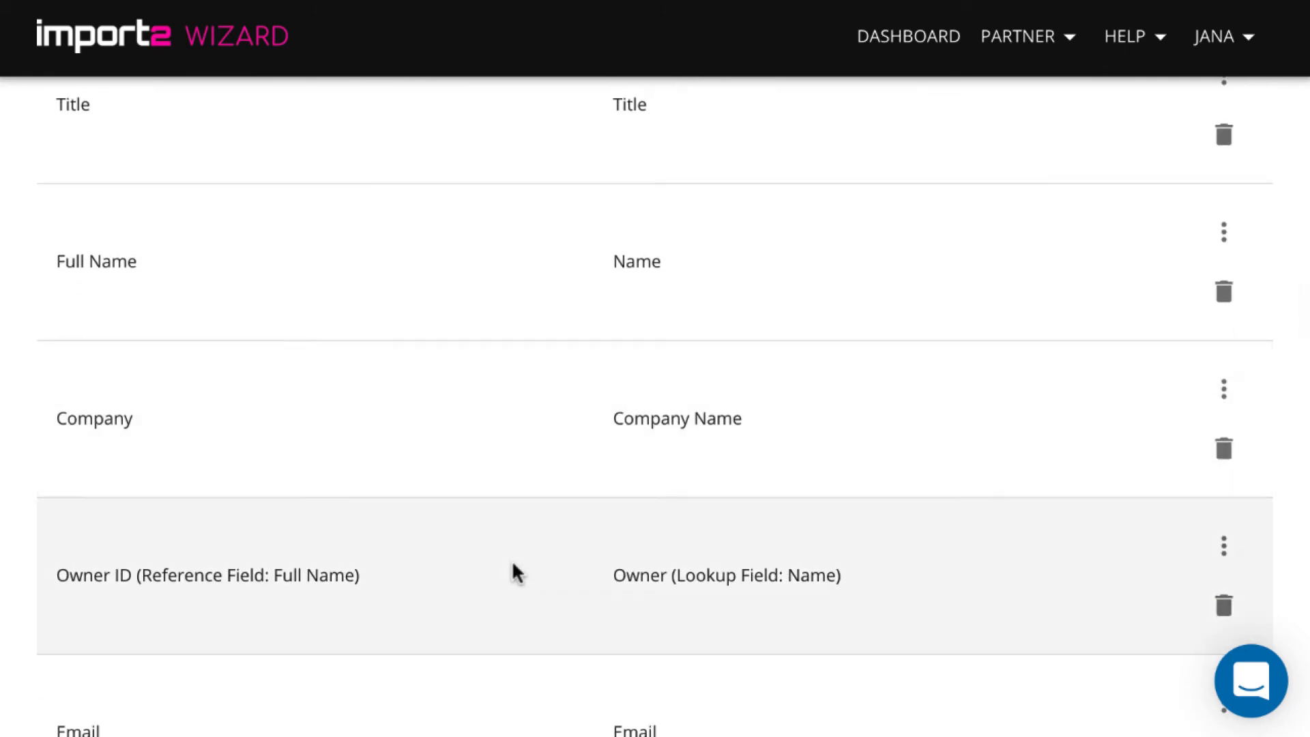
scroll(515, 569, down, 2)
scroll(516, 572, down, 1)
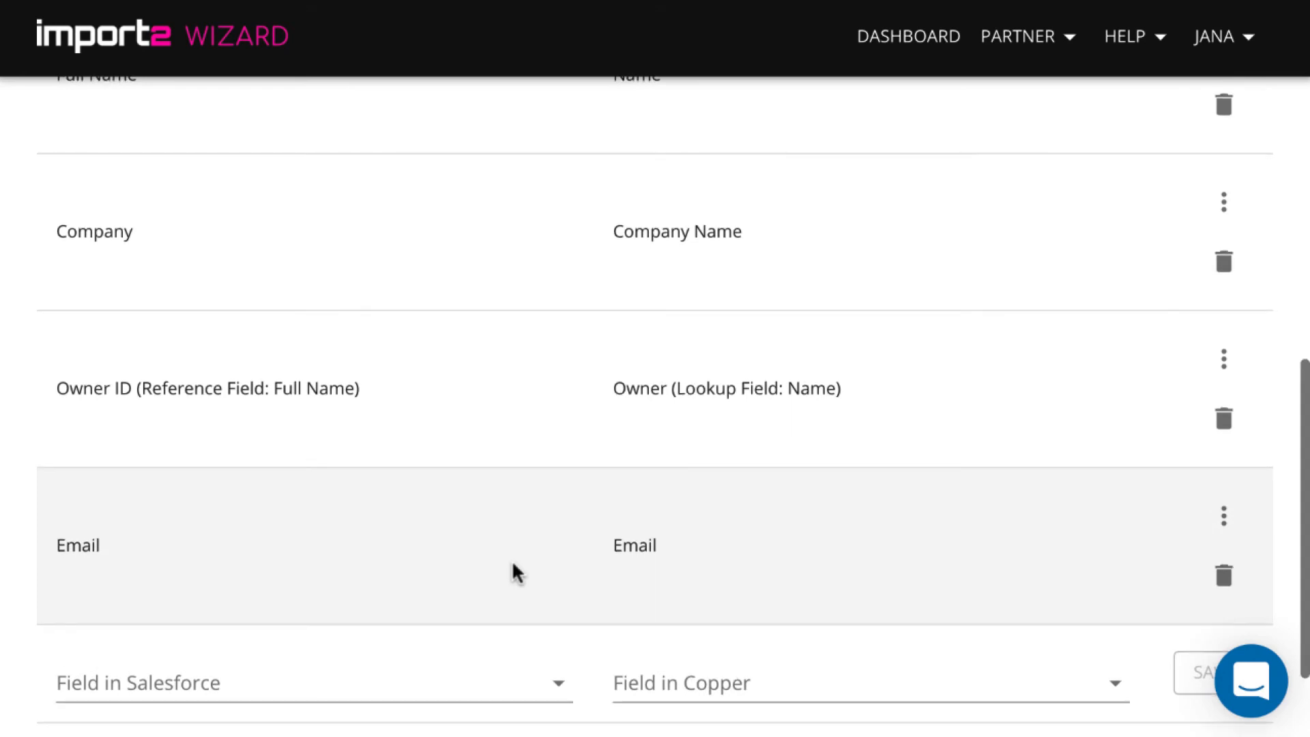
scroll(513, 564, down, 1)
scroll(513, 564, down, 2)
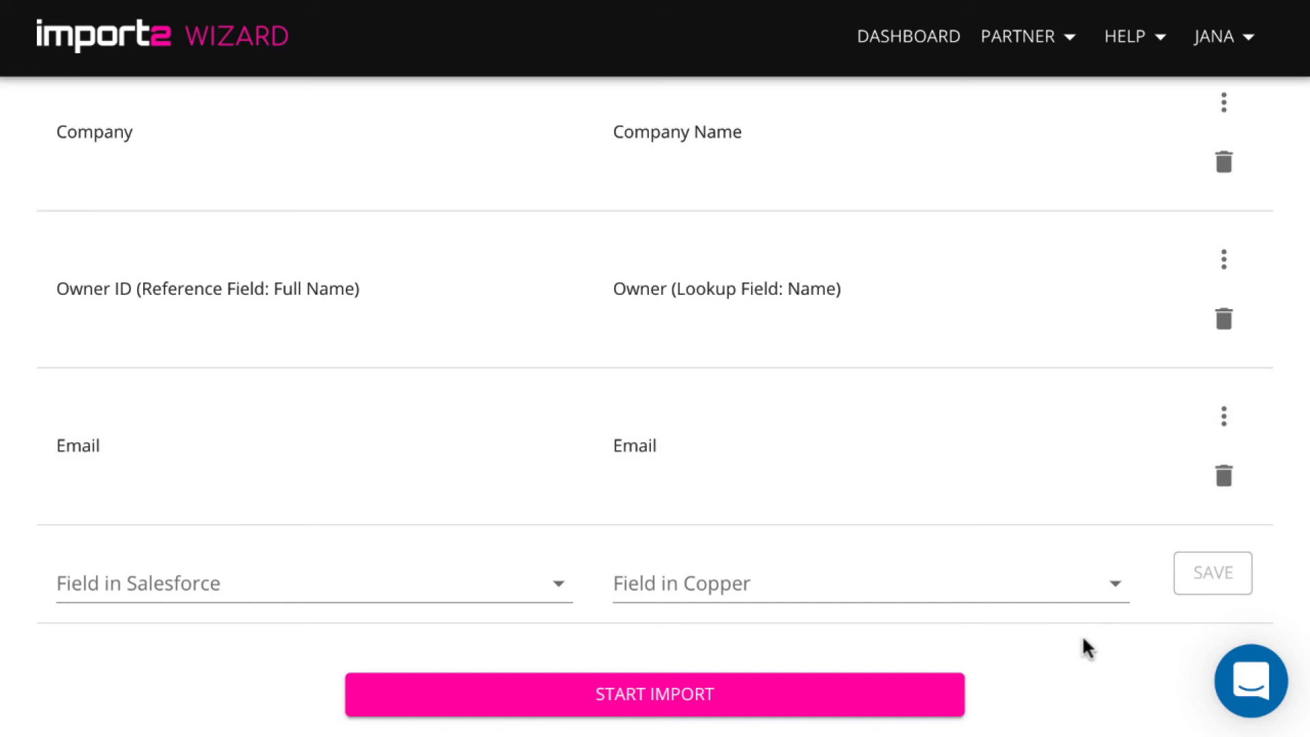
scroll(1085, 646, down, 1)
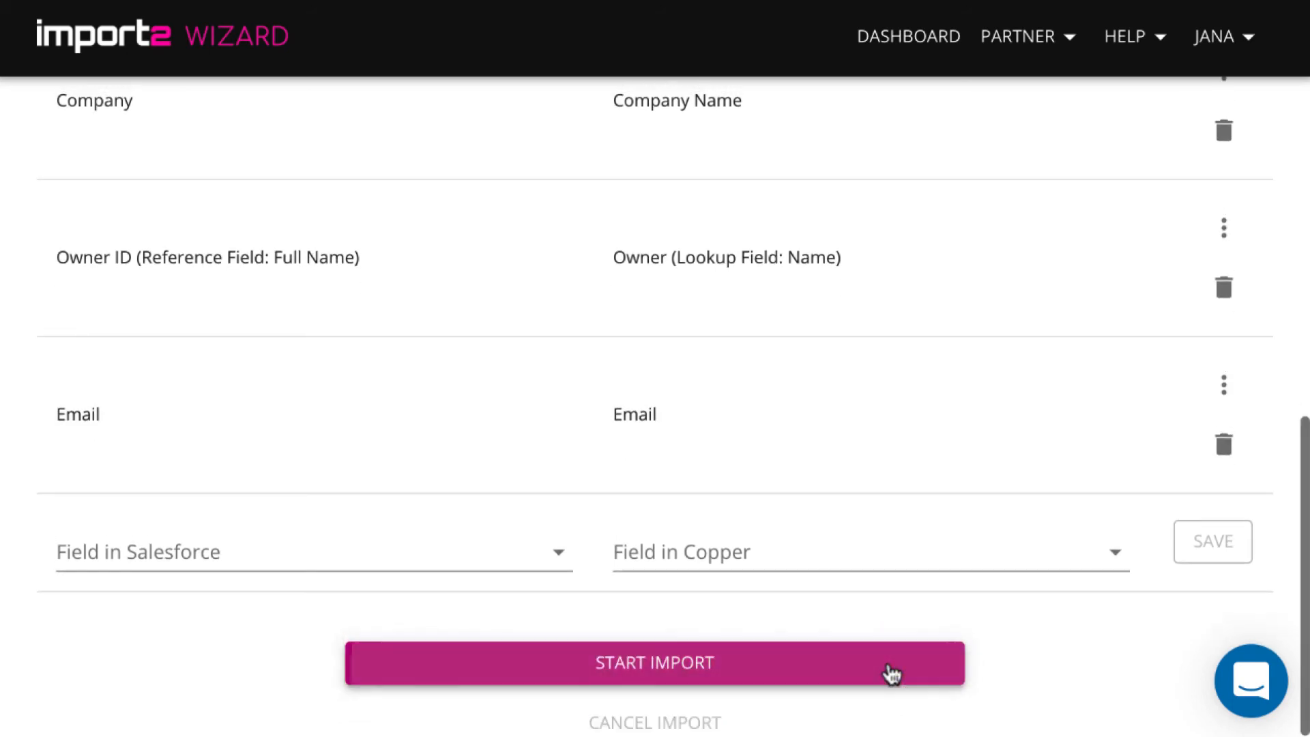
Launch the Salesforce to Copper leads import, which finishes with 22 leads
click(890, 674)
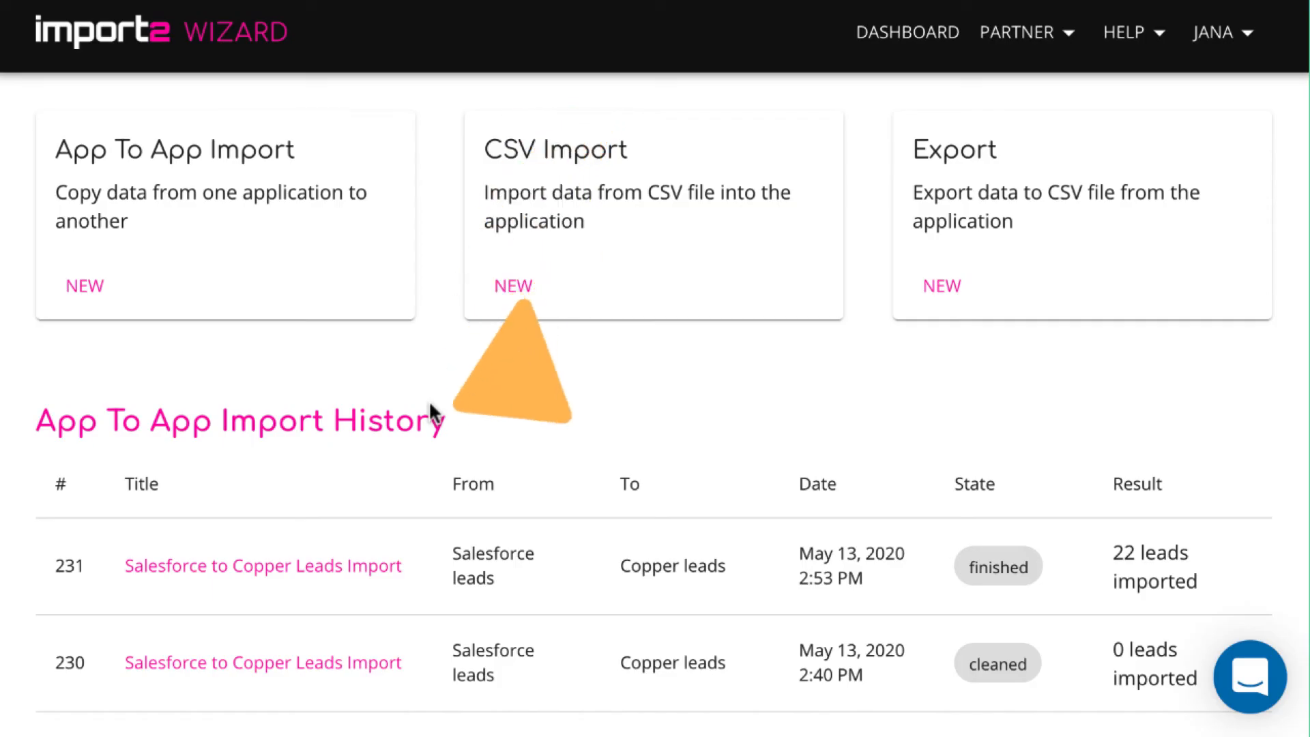
Start a new CSV import with Copper as the destination app
click(513, 284)
click(558, 357)
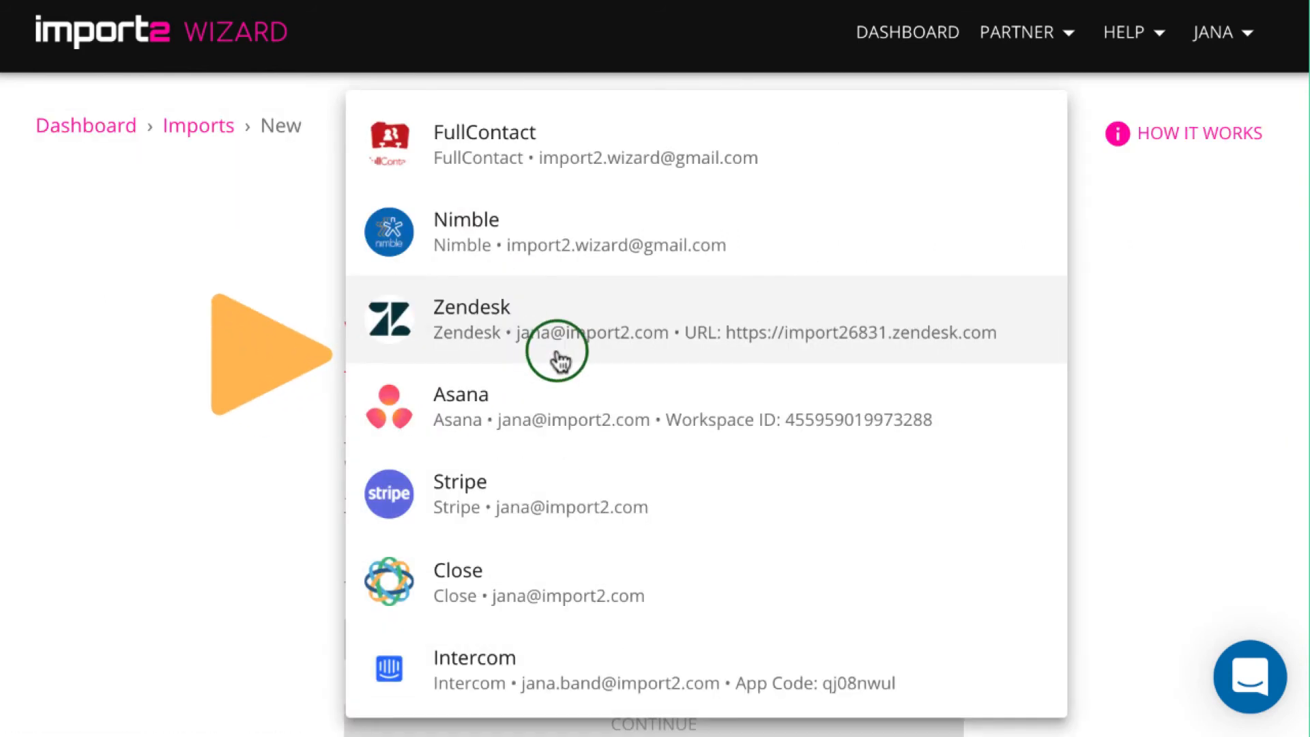
scroll(589, 491, down, 15)
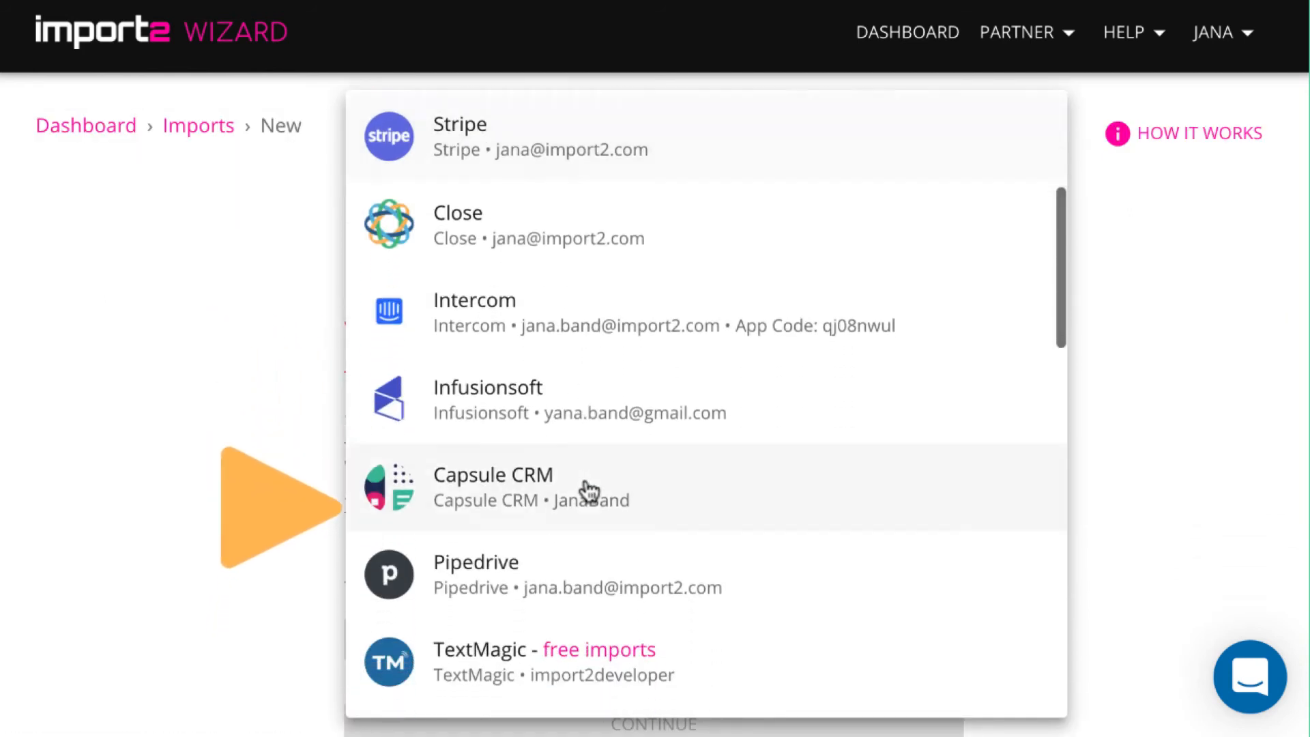
scroll(589, 490, down, 8)
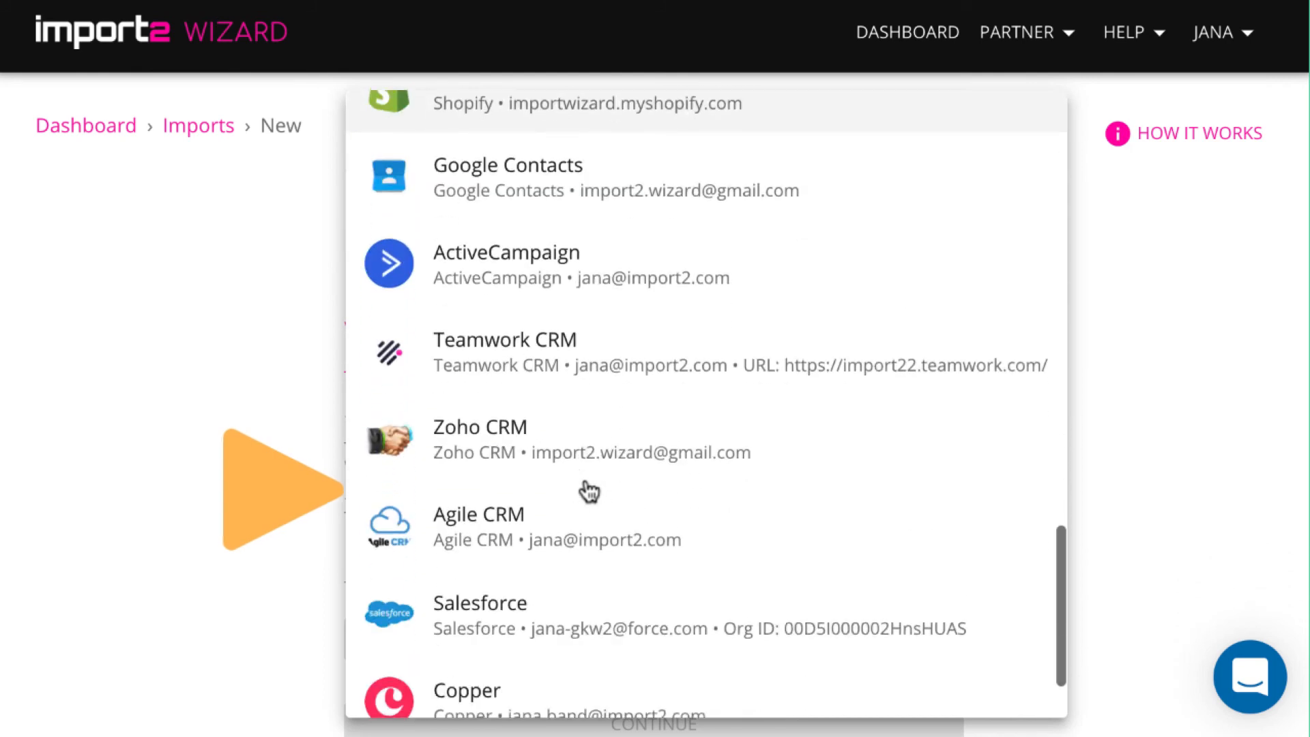
click(542, 617)
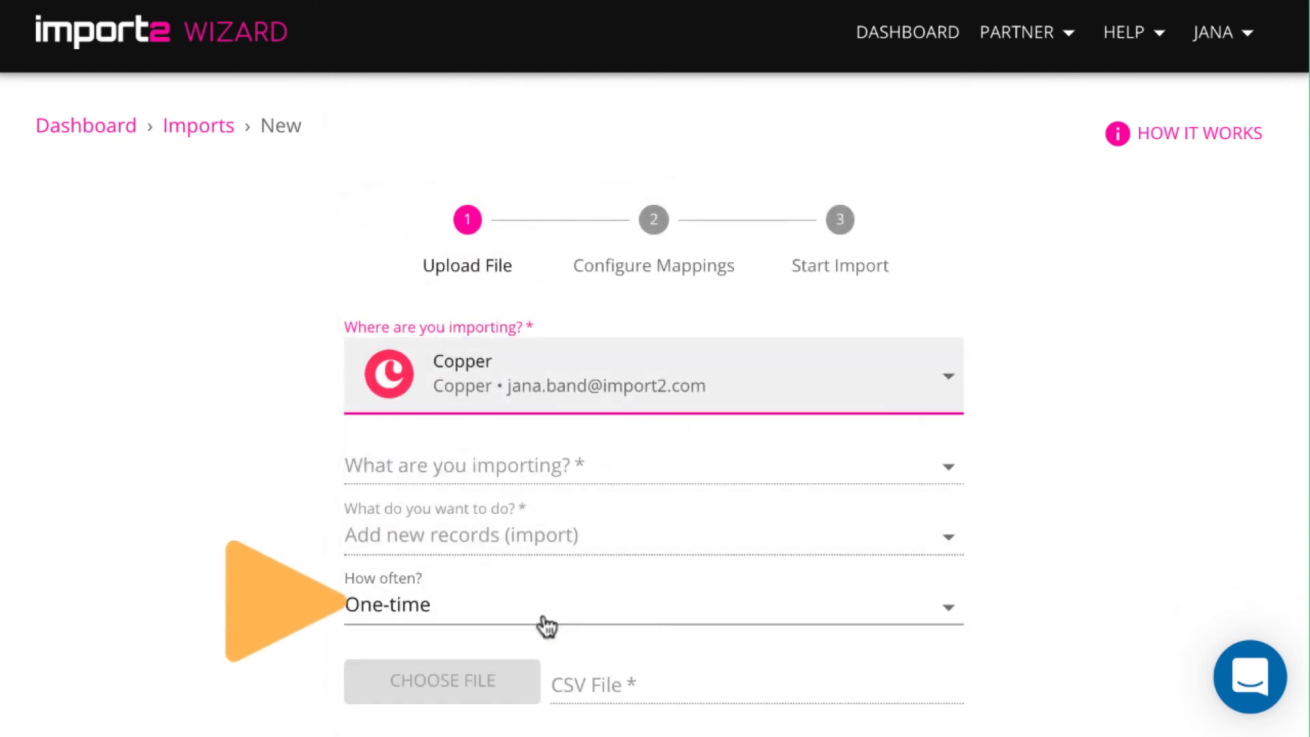
Choose Activities as the record type and bring up the CSV file picker
click(529, 469)
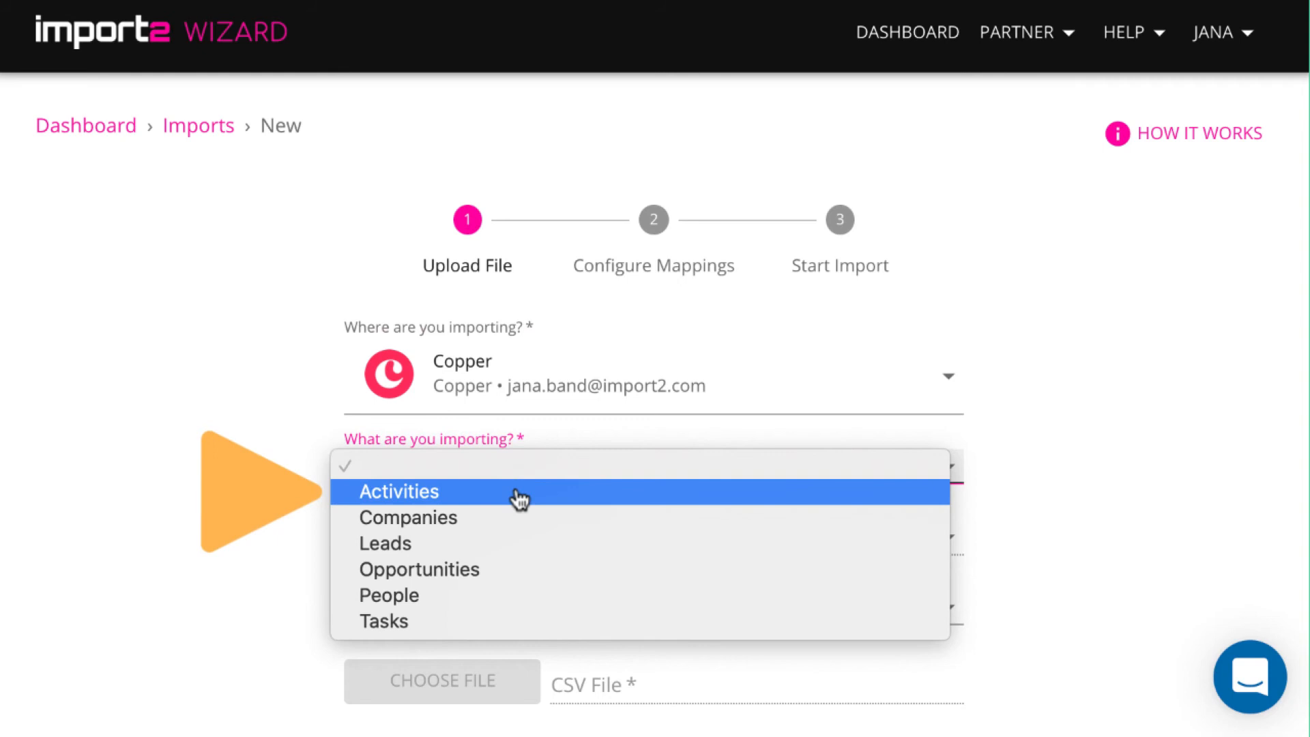
click(515, 491)
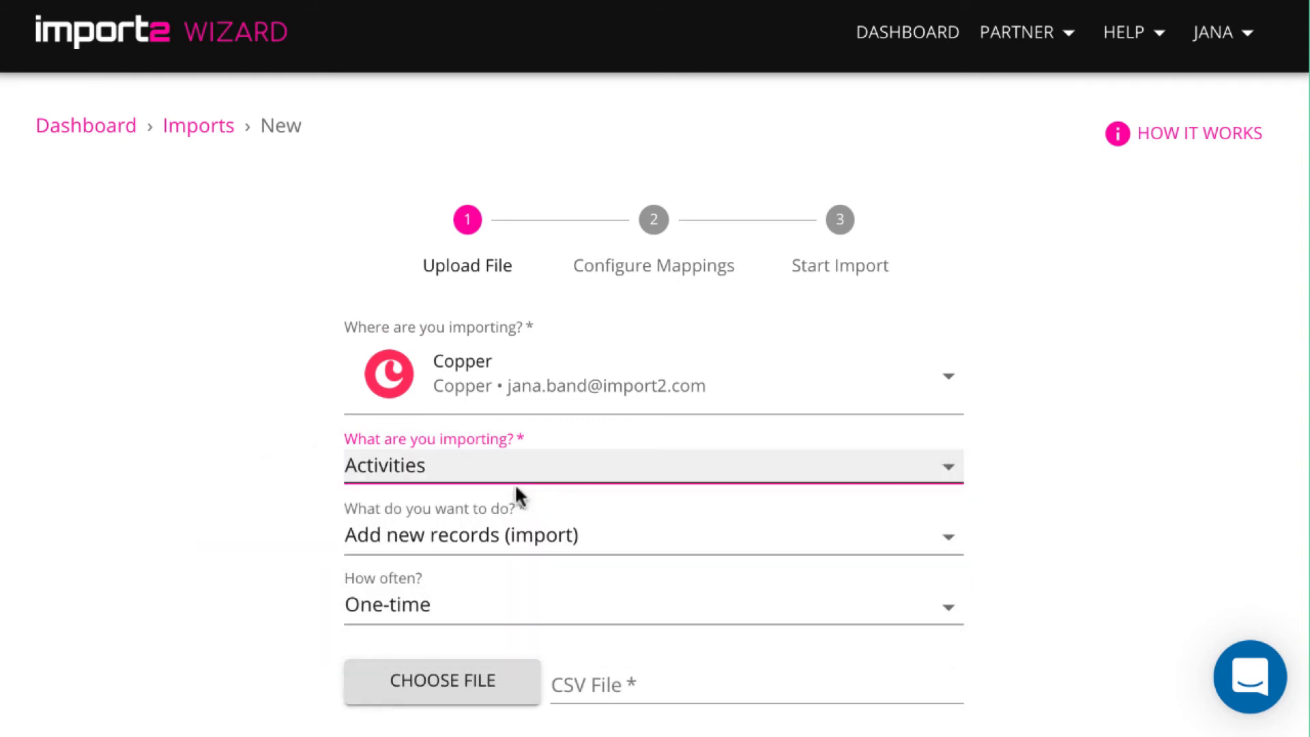
scroll(565, 561, down, 1)
click(504, 623)
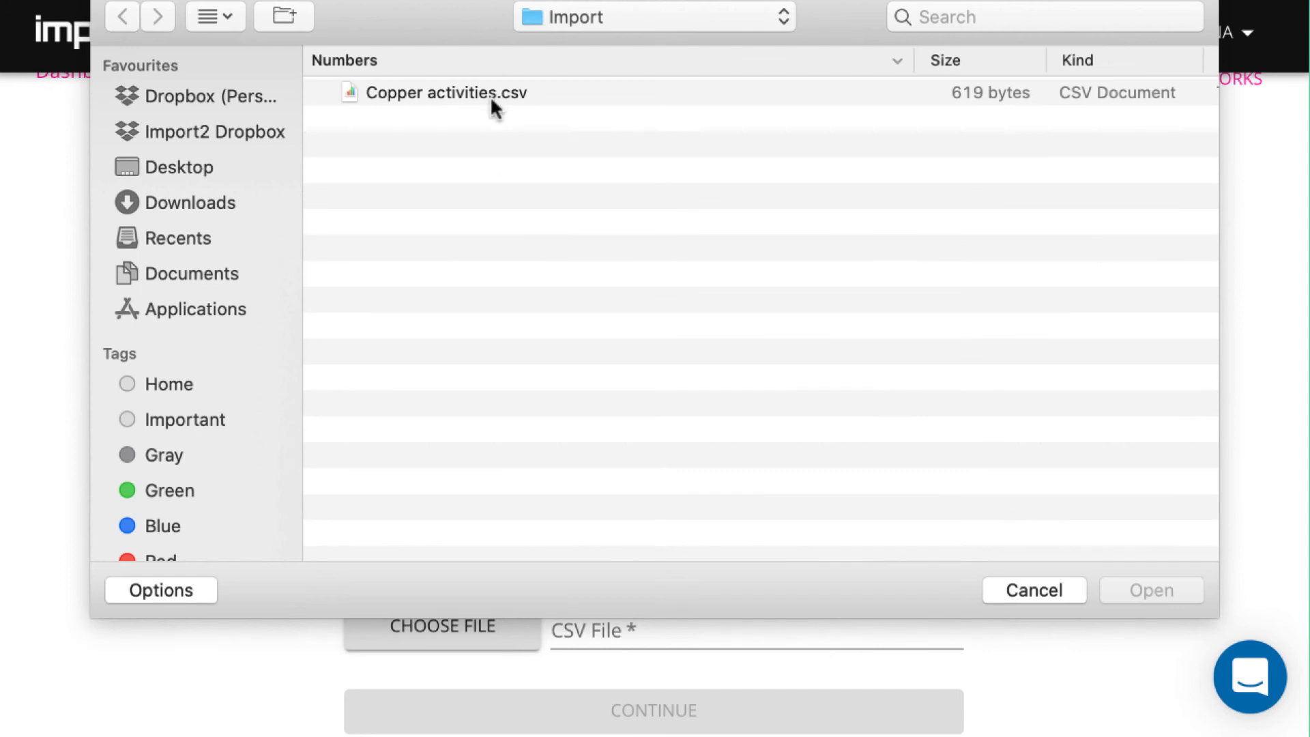
Upload Copper activities.csv and continue to the #679 Copper Activities Import mappings
click(498, 95)
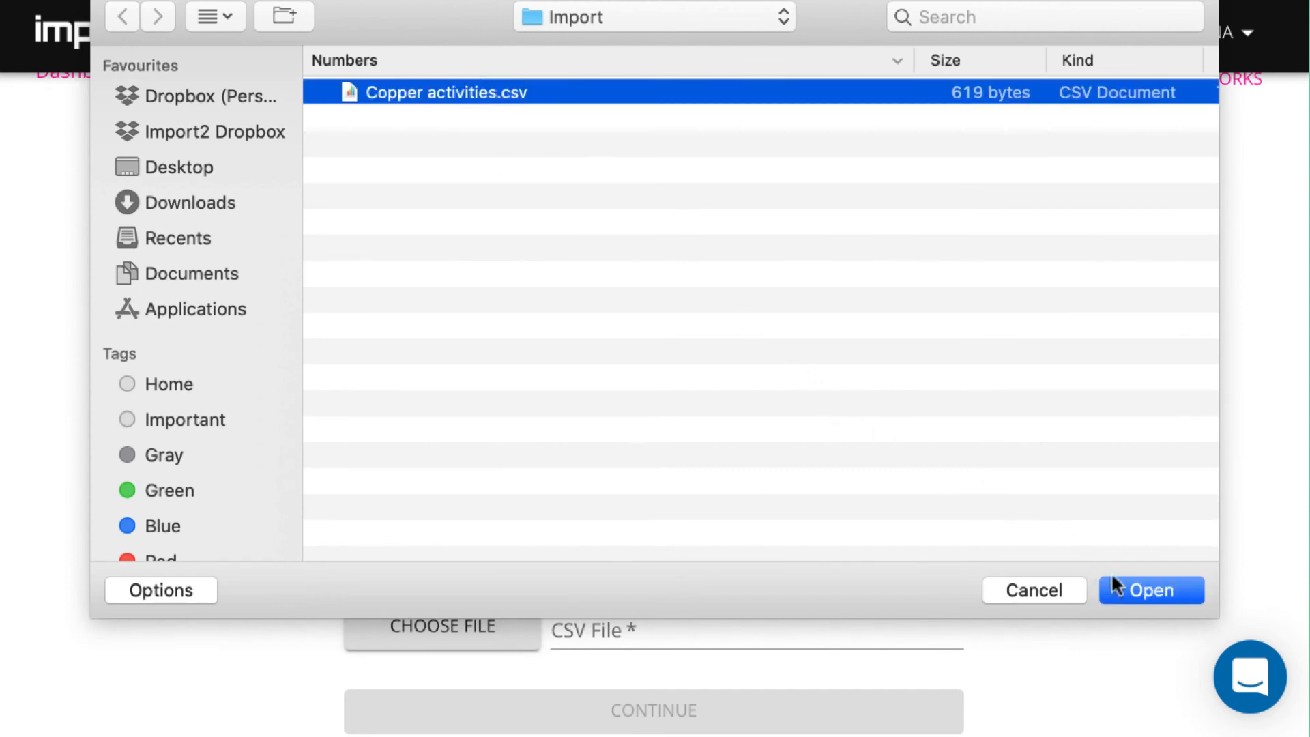
click(1132, 588)
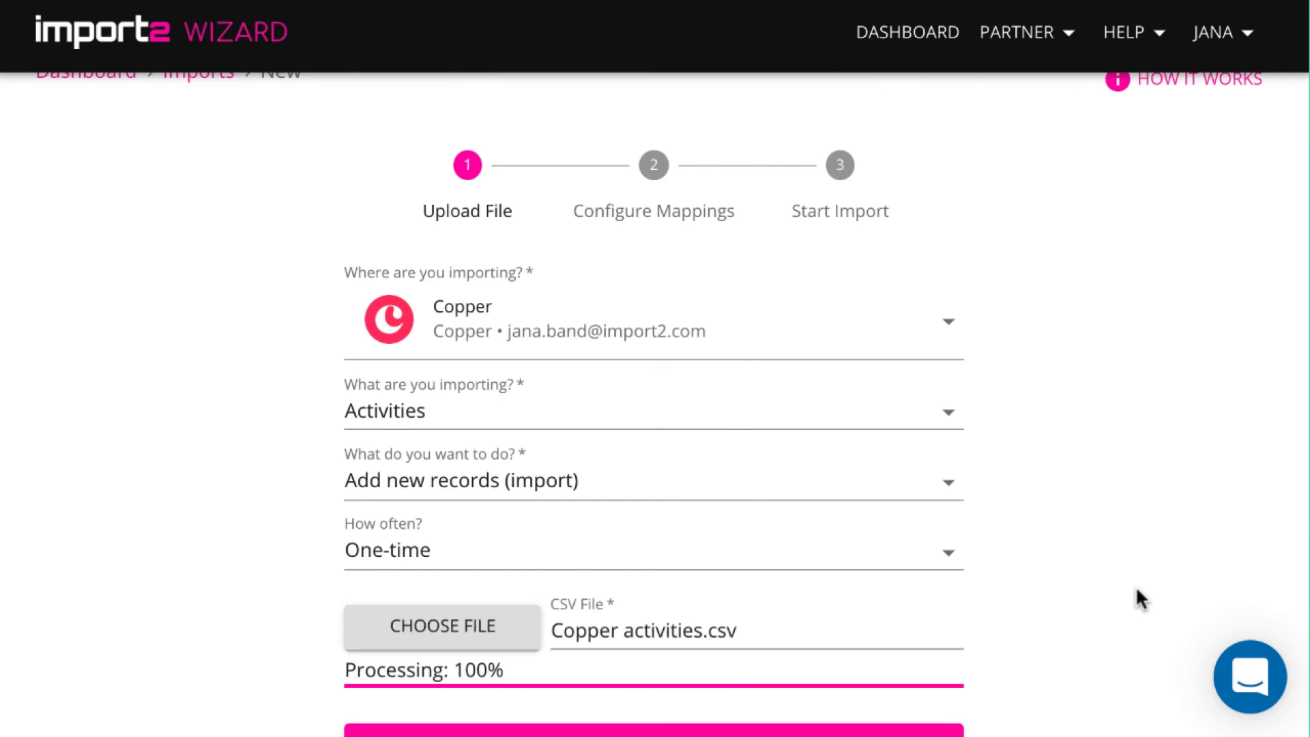
scroll(1138, 600, down, 1)
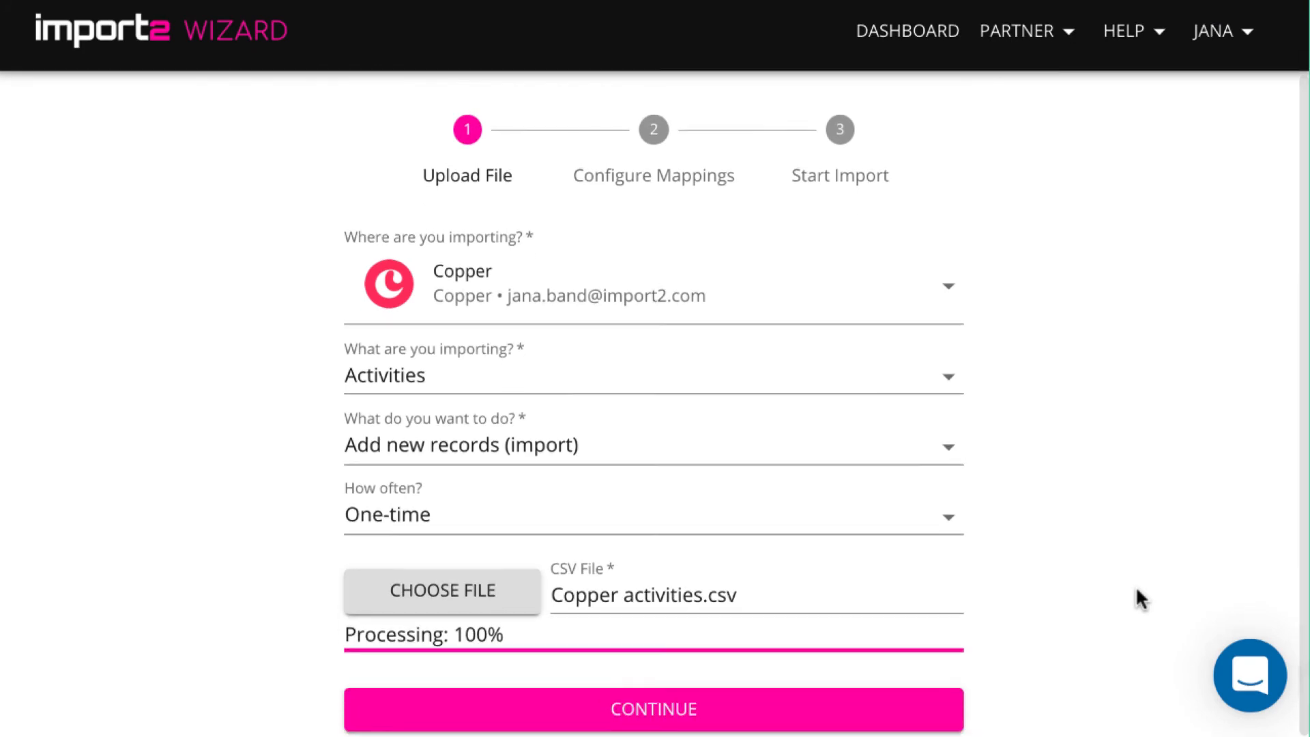
click(875, 713)
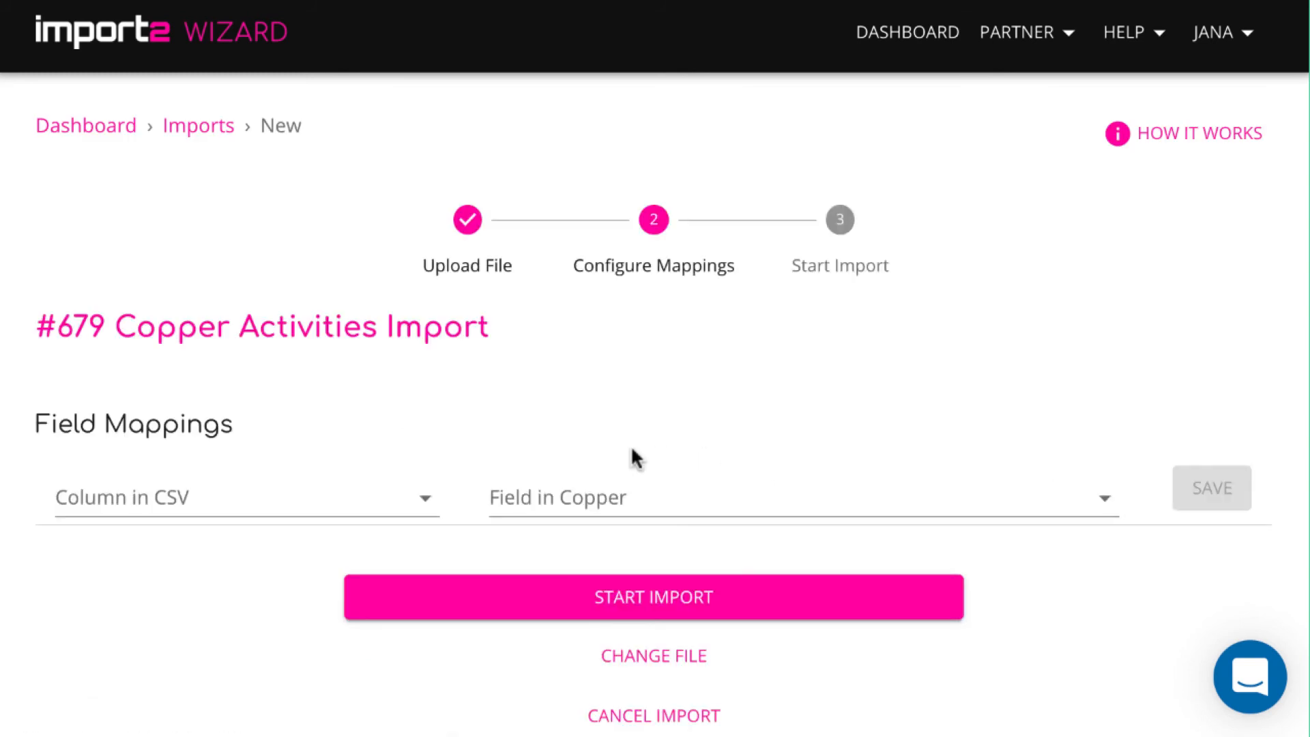
Map the CSV's Activity column to Copper's Note field and save it
click(423, 500)
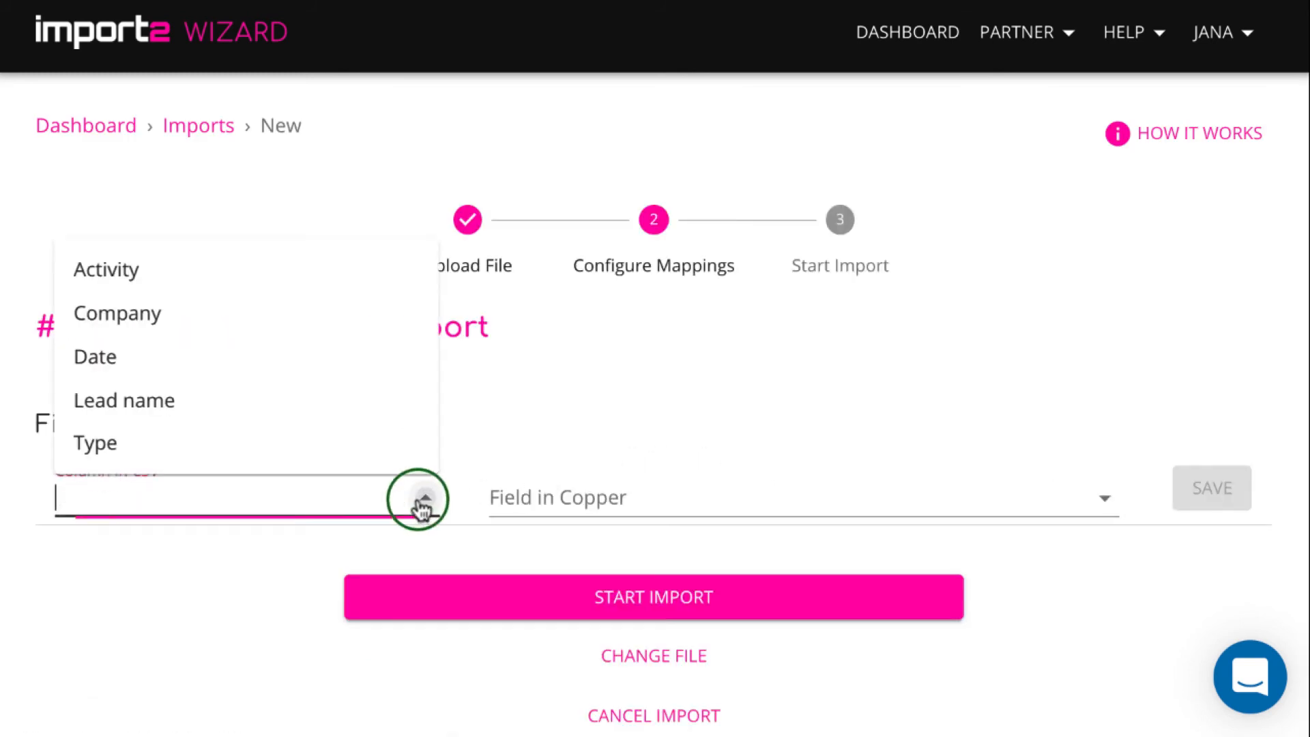
click(220, 269)
click(588, 500)
click(602, 311)
click(1221, 493)
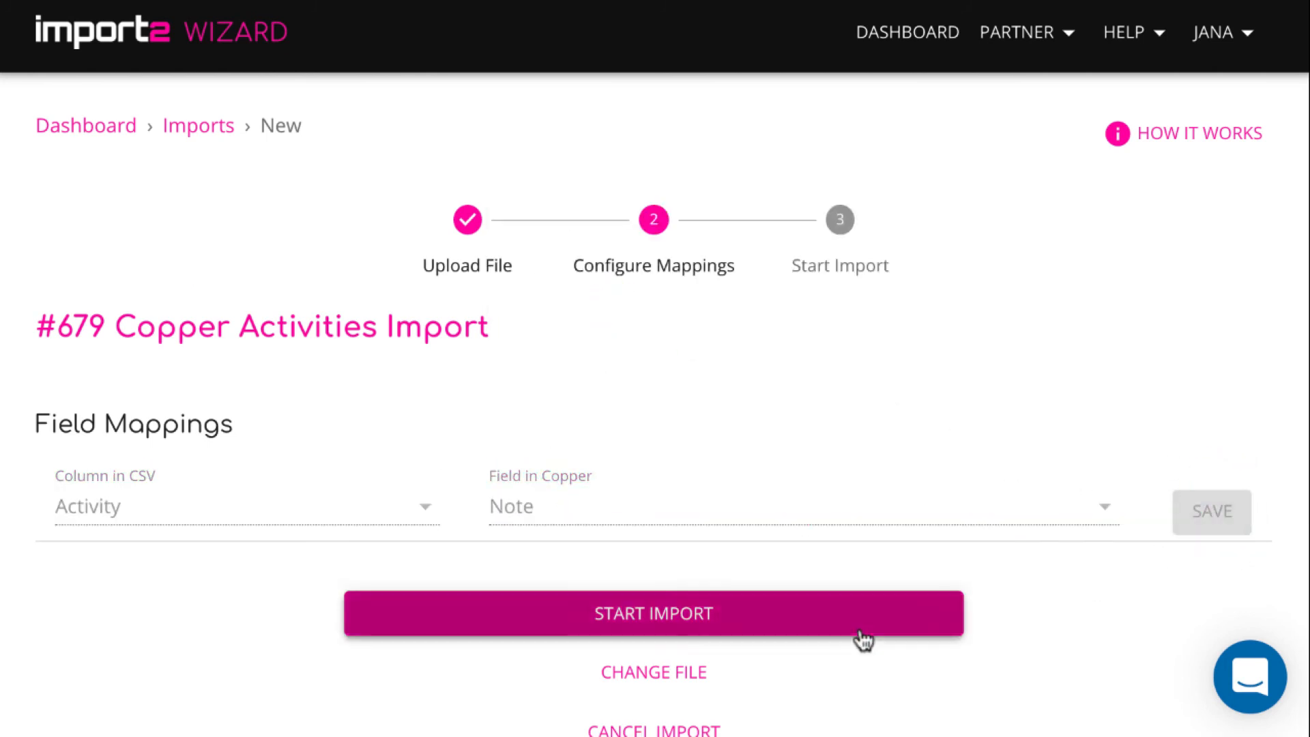
Map the CSV's Type column to Copper's Type field (Lookup Field: name) and save it
scroll(860, 629, down, 2)
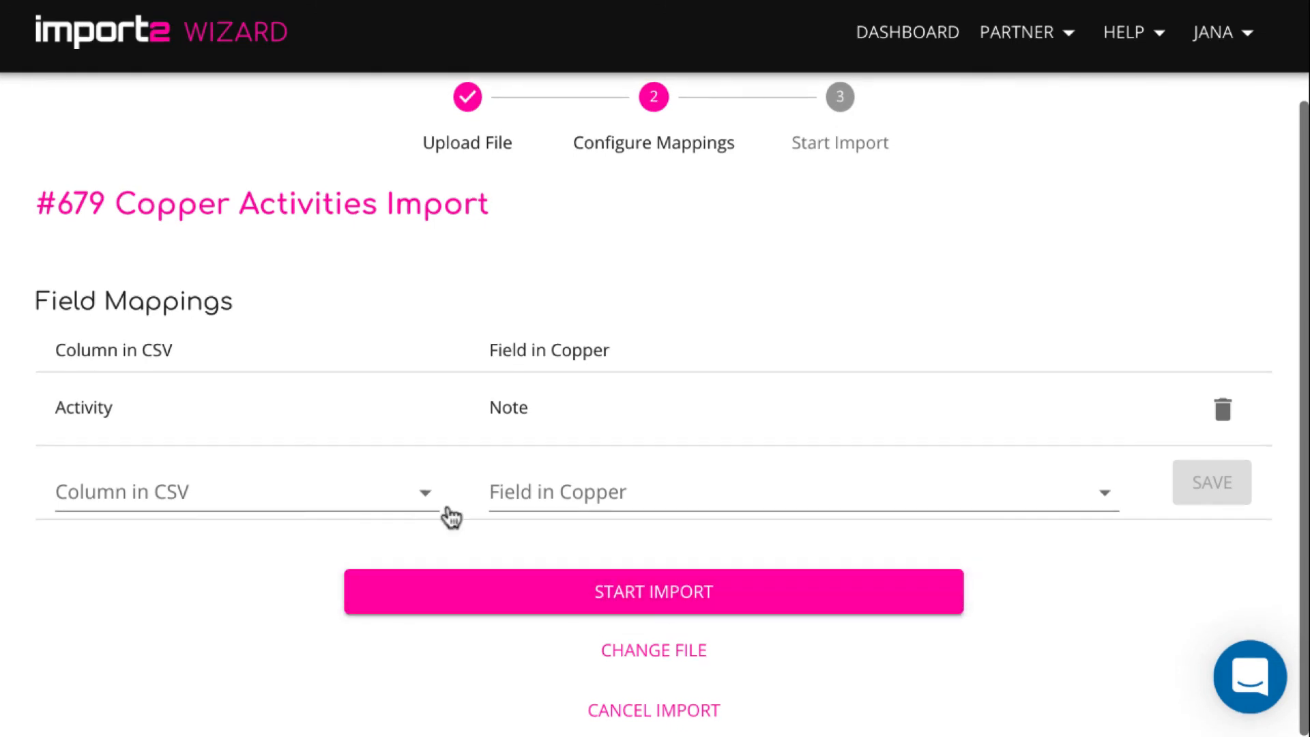
click(419, 498)
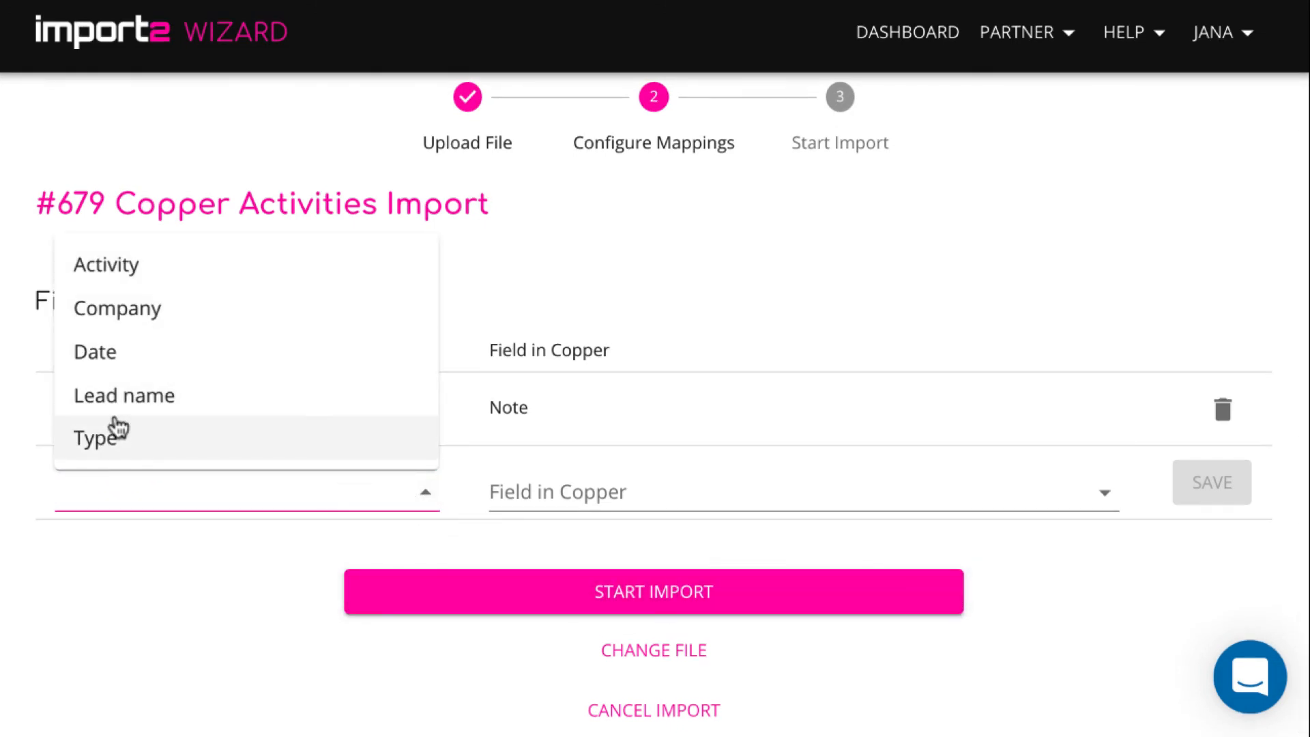
click(112, 444)
click(588, 482)
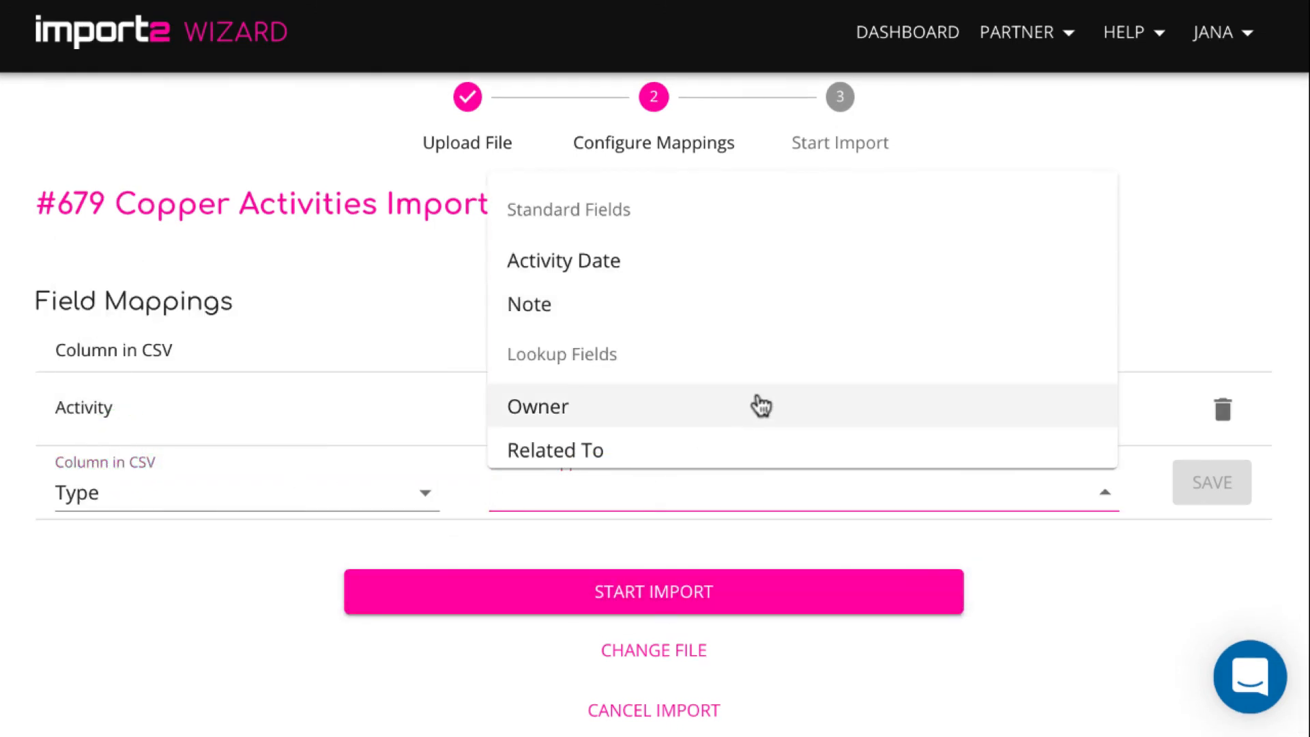
scroll(758, 404, down, 1)
click(642, 437)
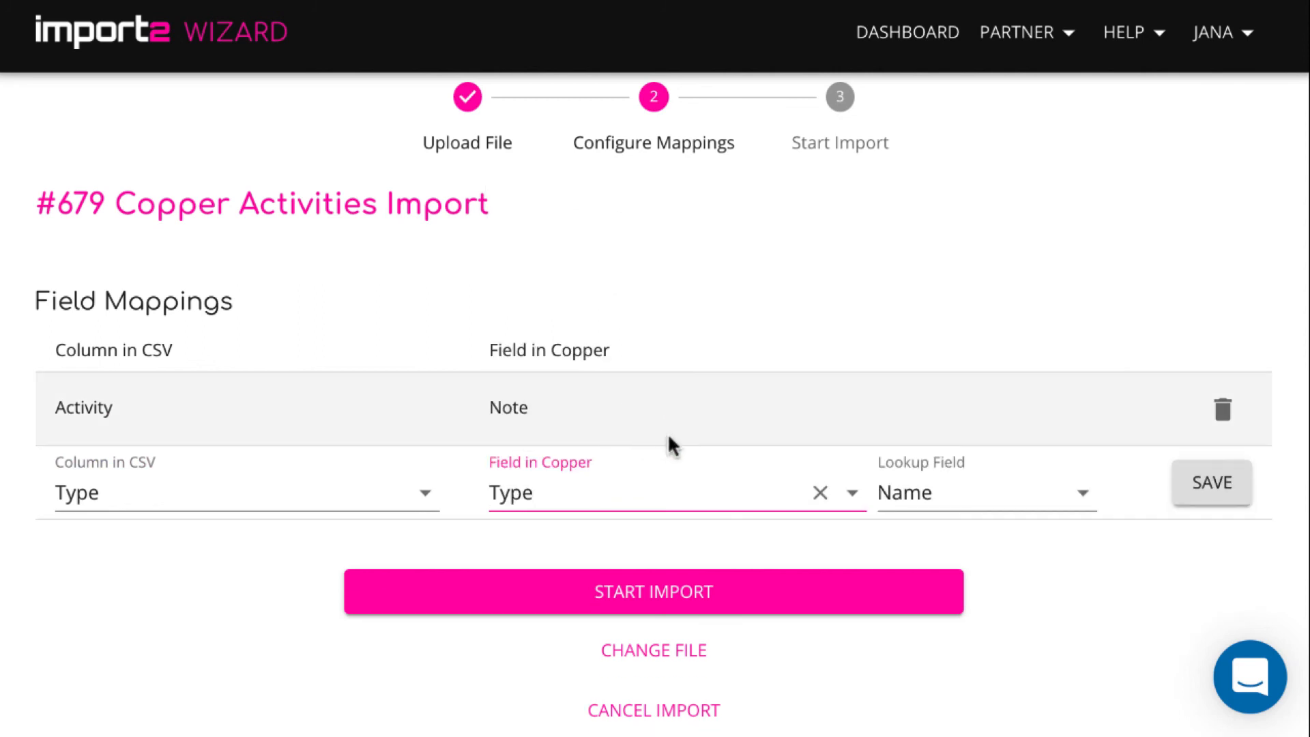
click(1209, 482)
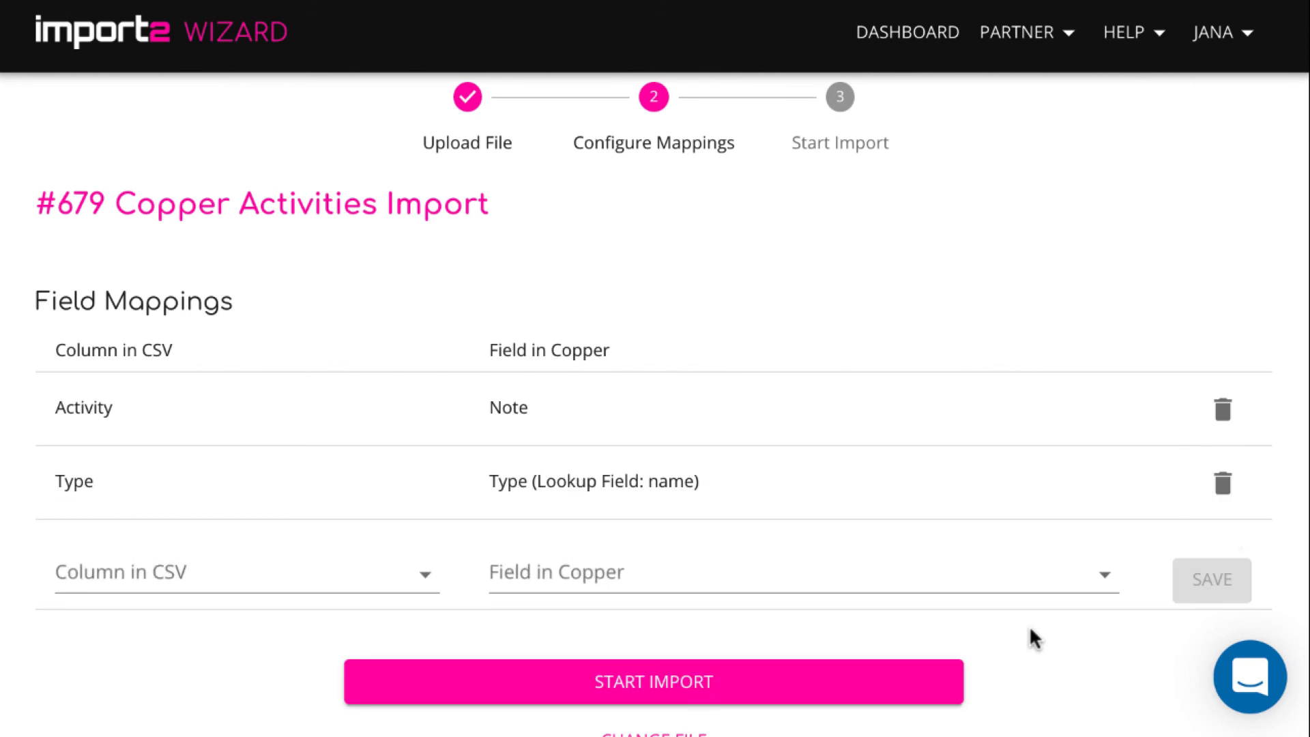
Map the Date column to Activity Date with the 12/31/2017 (month/day/year) format and save
click(256, 552)
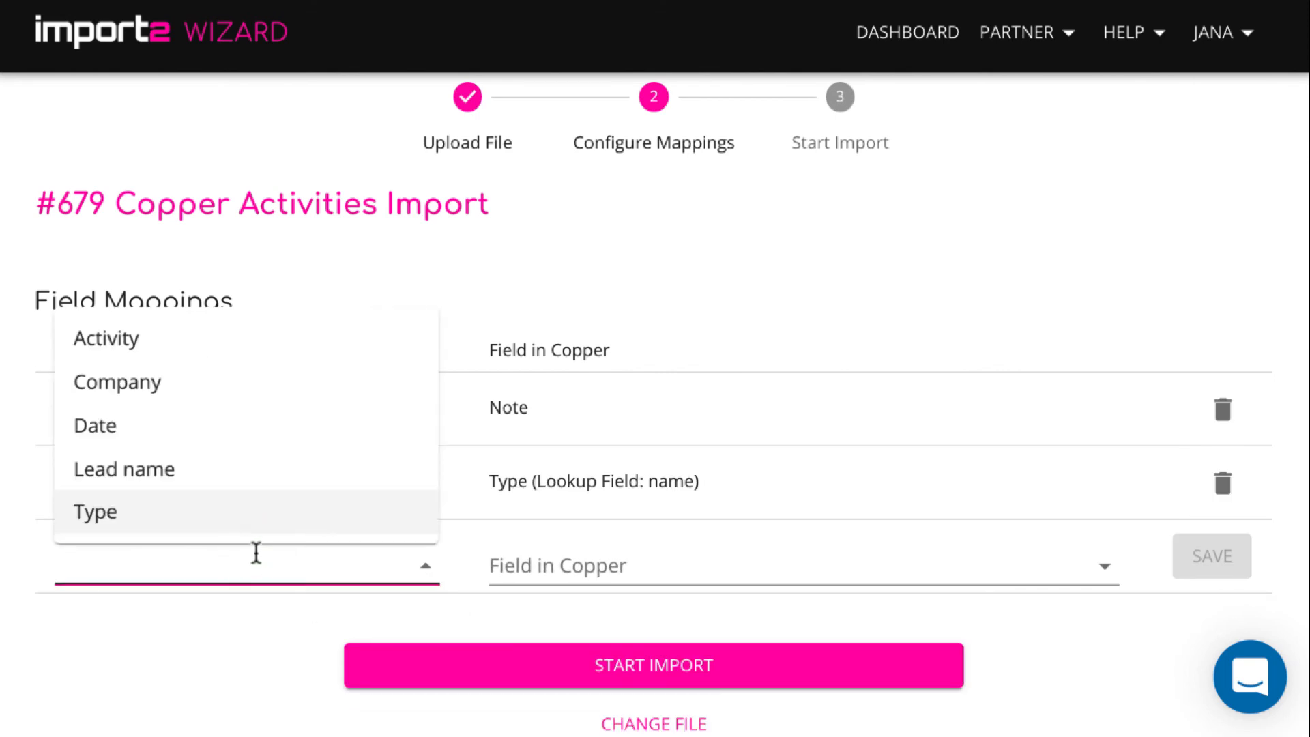
click(199, 437)
click(523, 565)
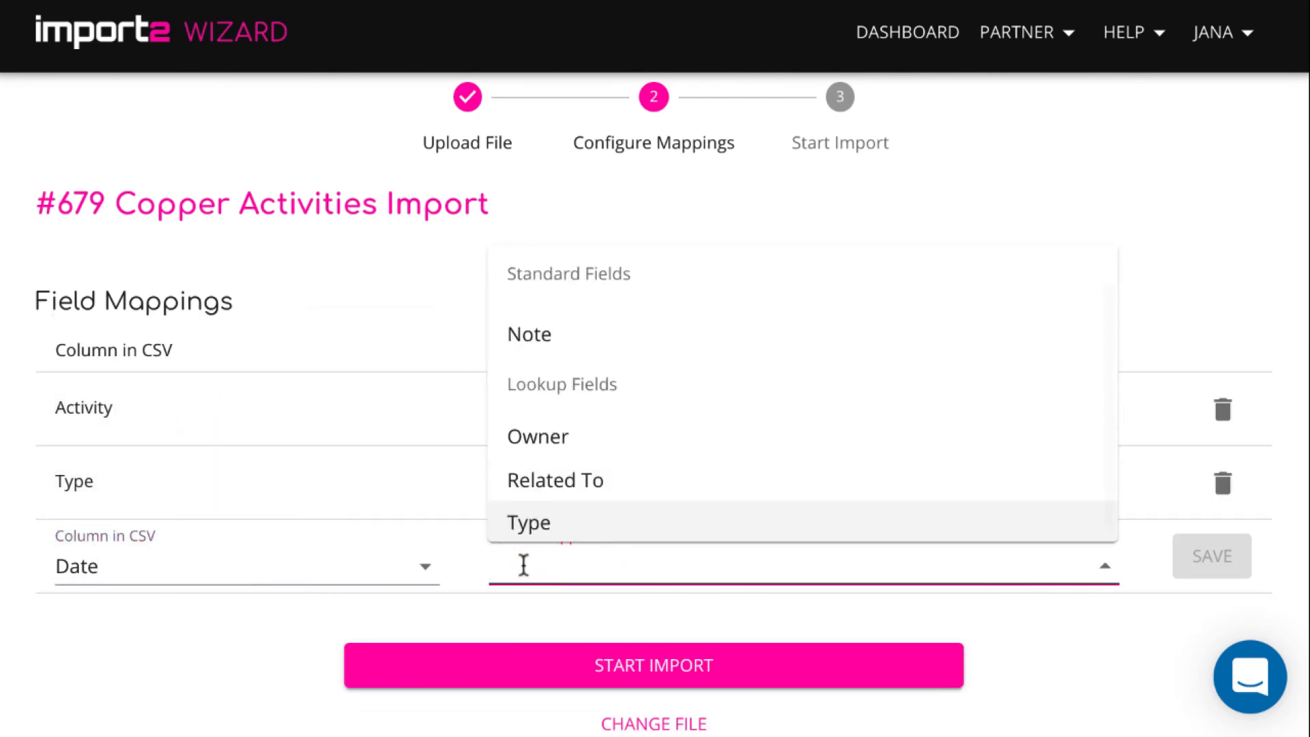
scroll(711, 427, up, 1)
click(585, 342)
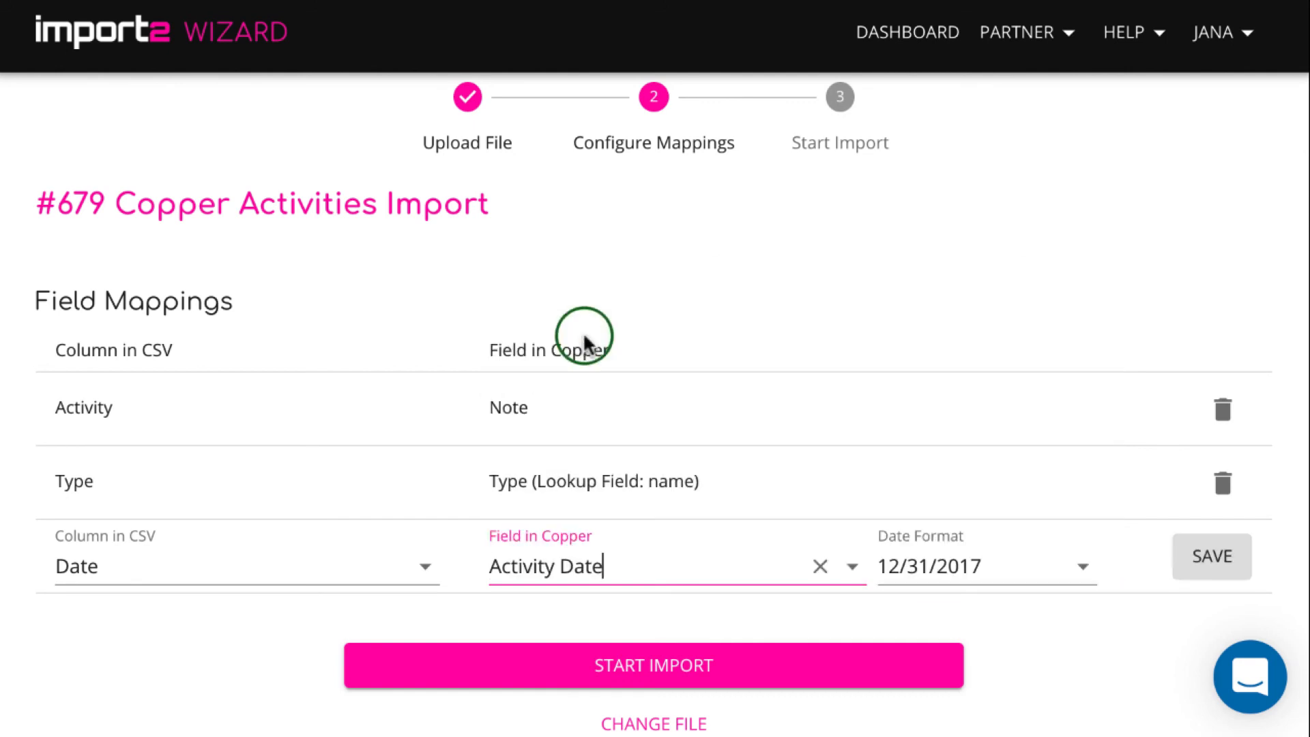
click(1083, 569)
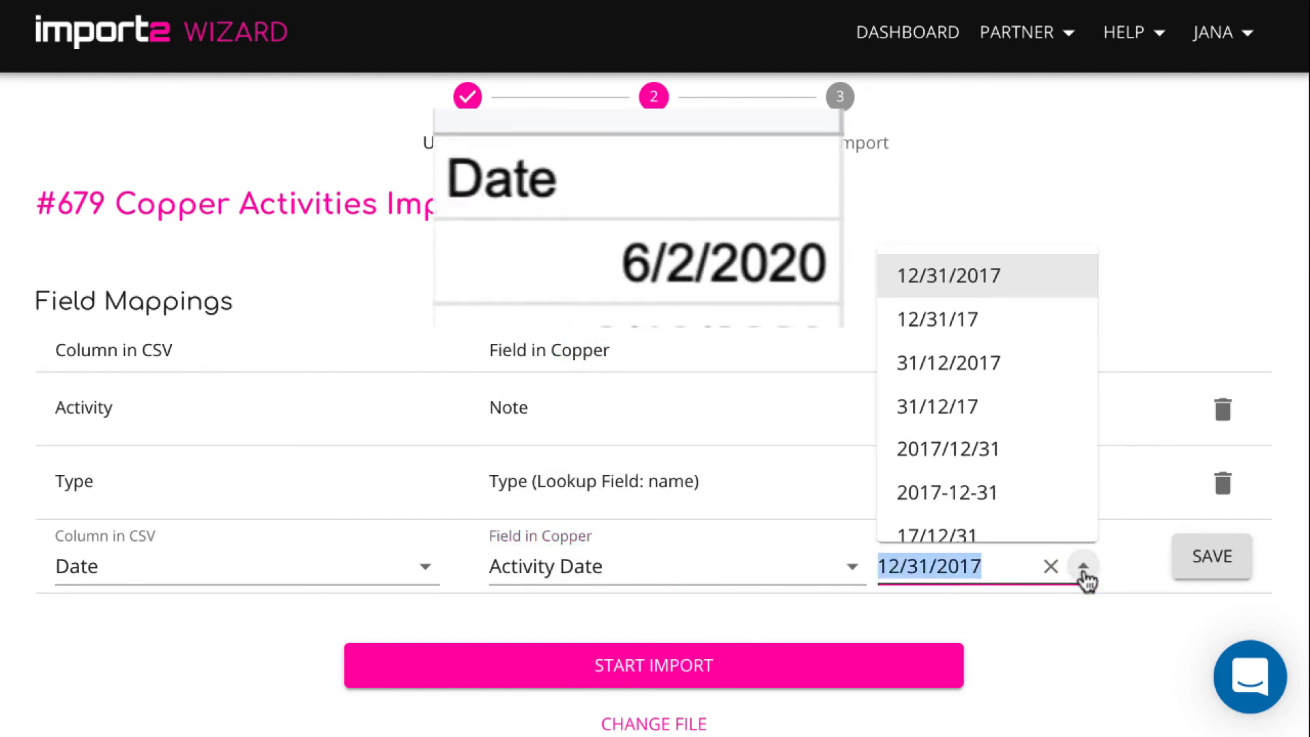
click(1030, 279)
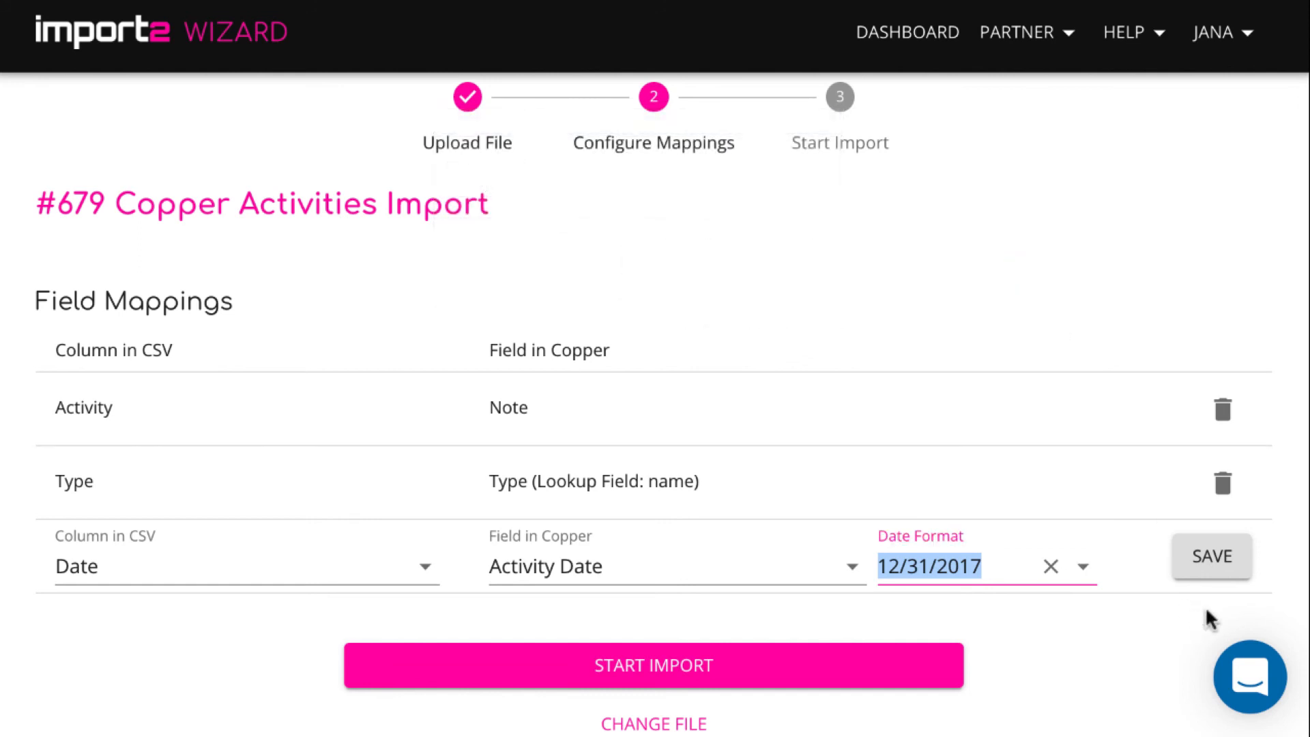
click(1212, 572)
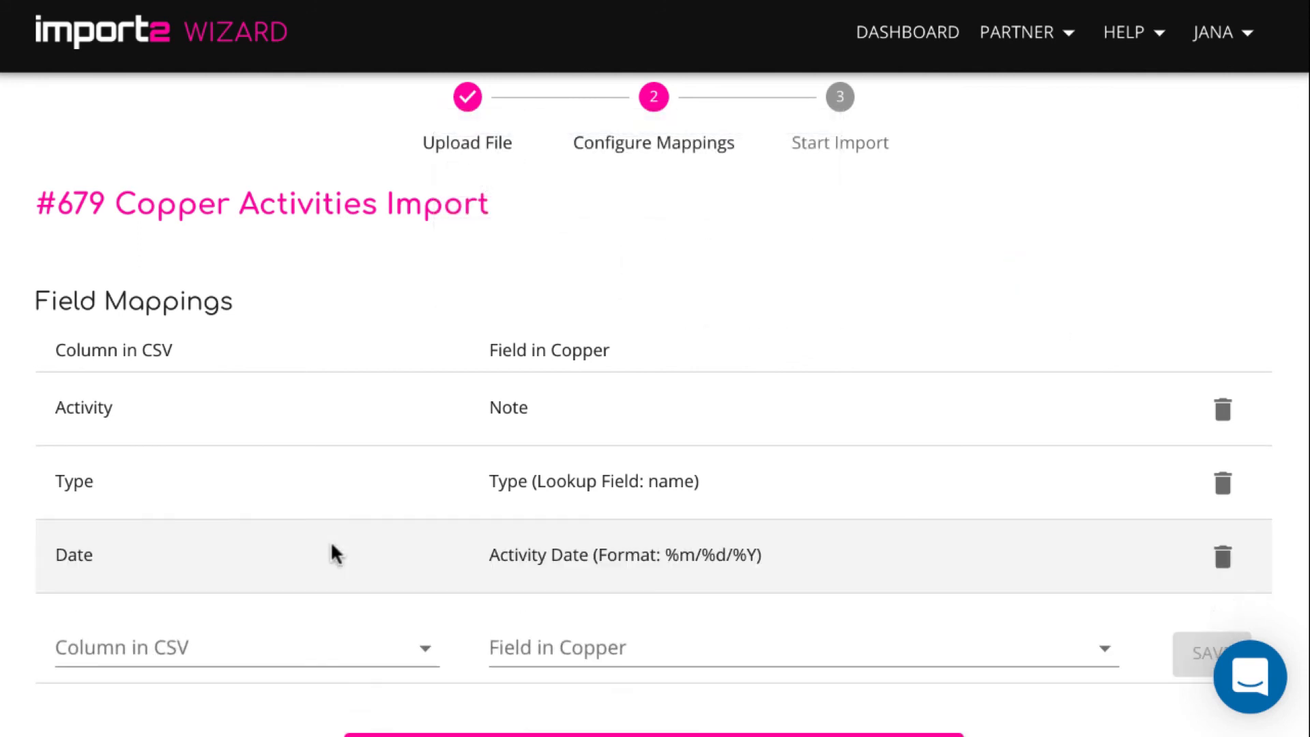
Map the Lead name column to Related To, linked to leads, and save the mapping
scroll(334, 553, down, 2)
click(377, 502)
click(210, 407)
click(634, 487)
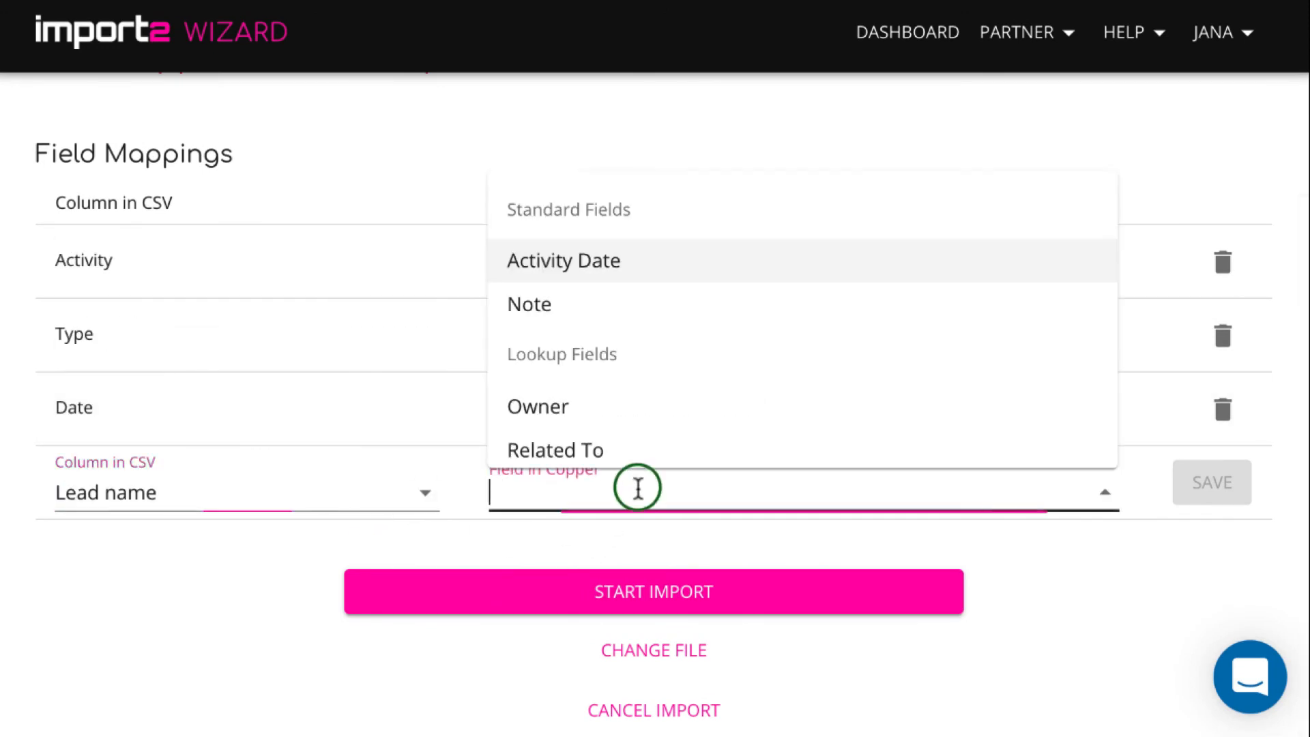
click(678, 451)
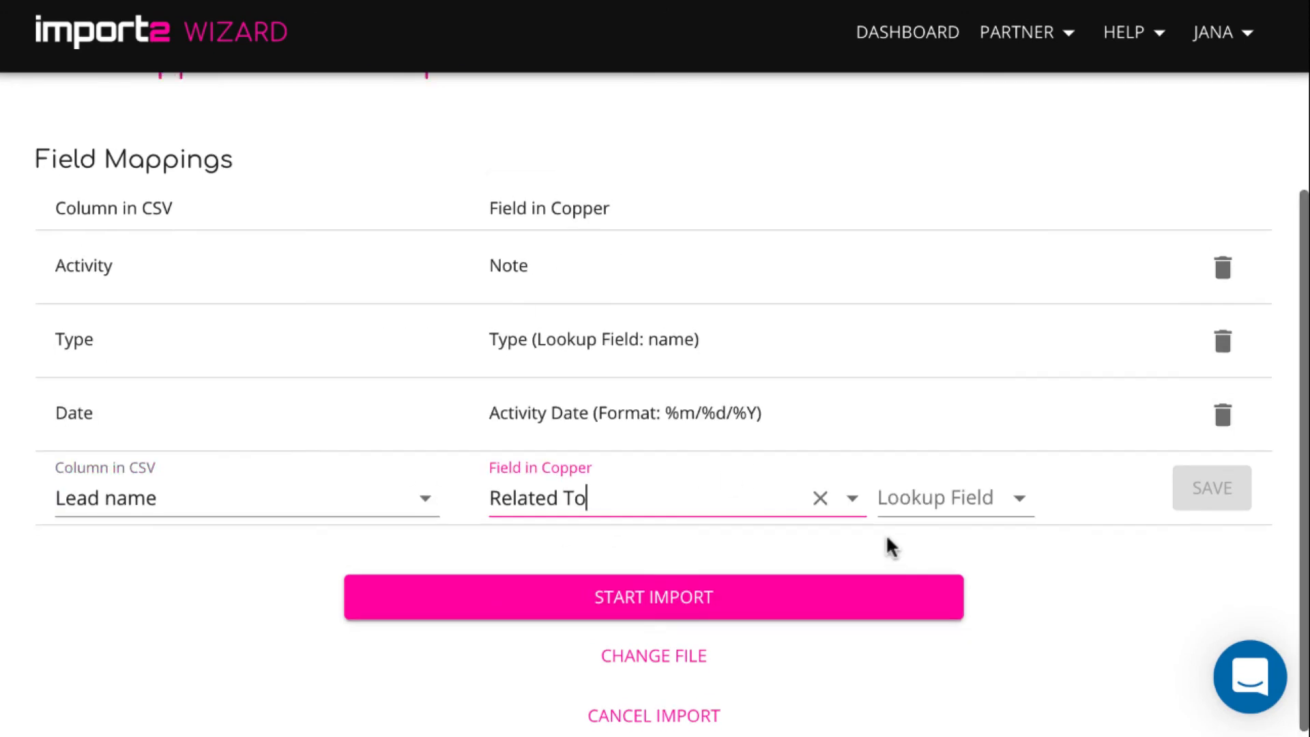
click(934, 505)
click(922, 600)
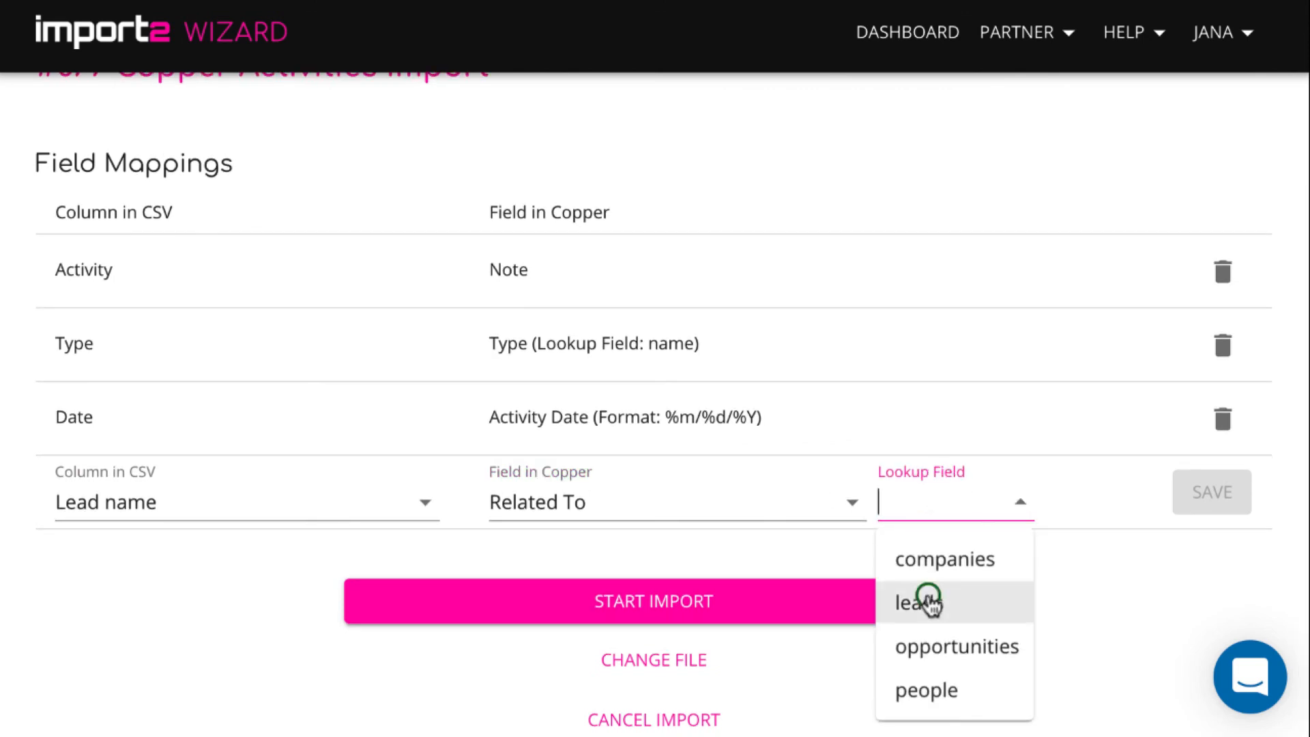
click(1192, 502)
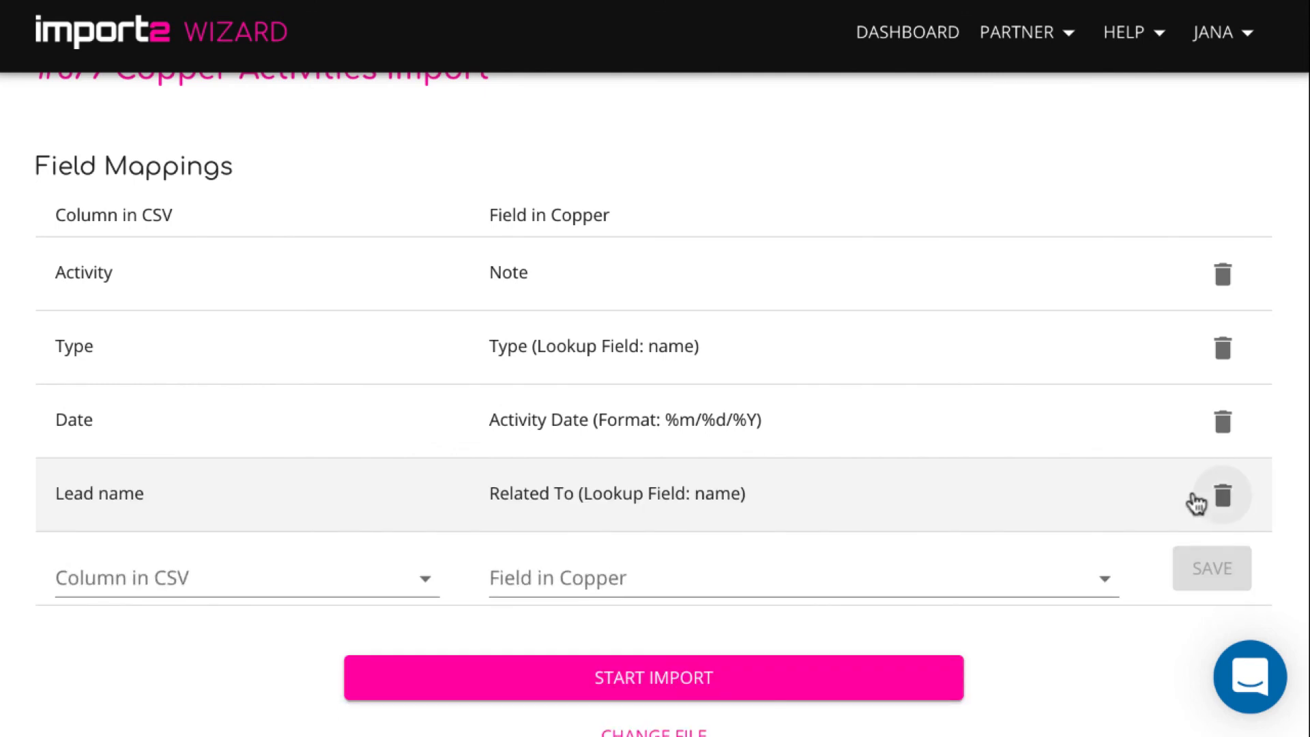
scroll(1171, 508, down, 1)
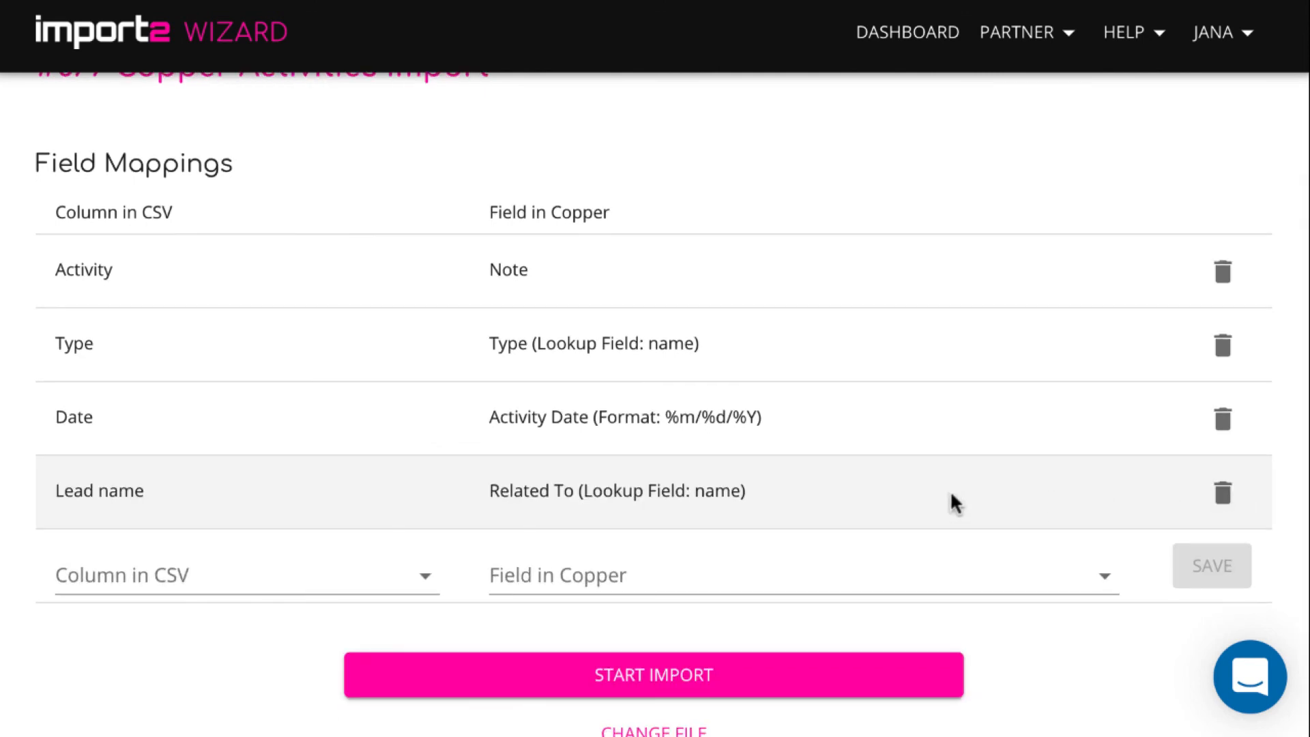
scroll(1014, 645, down, 3)
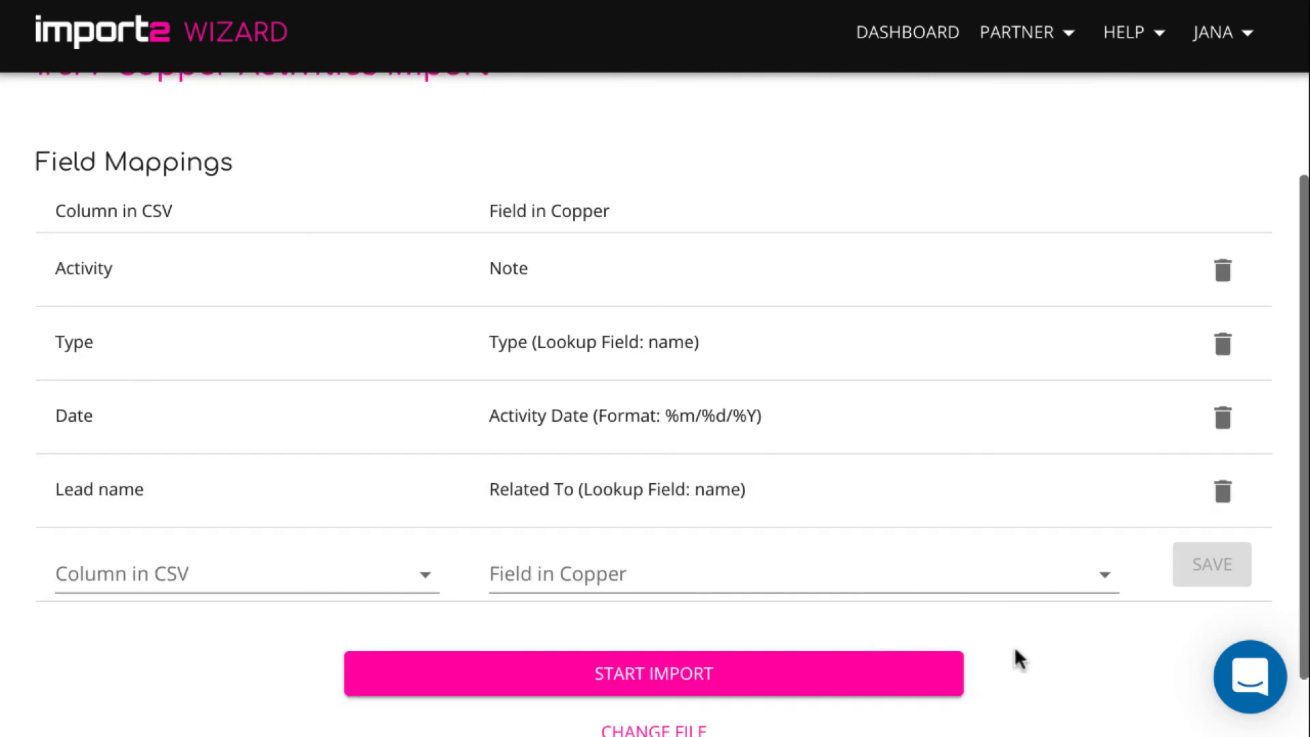
Run the import of the 5 activities, then open the first imported record's lead in Copper
click(812, 605)
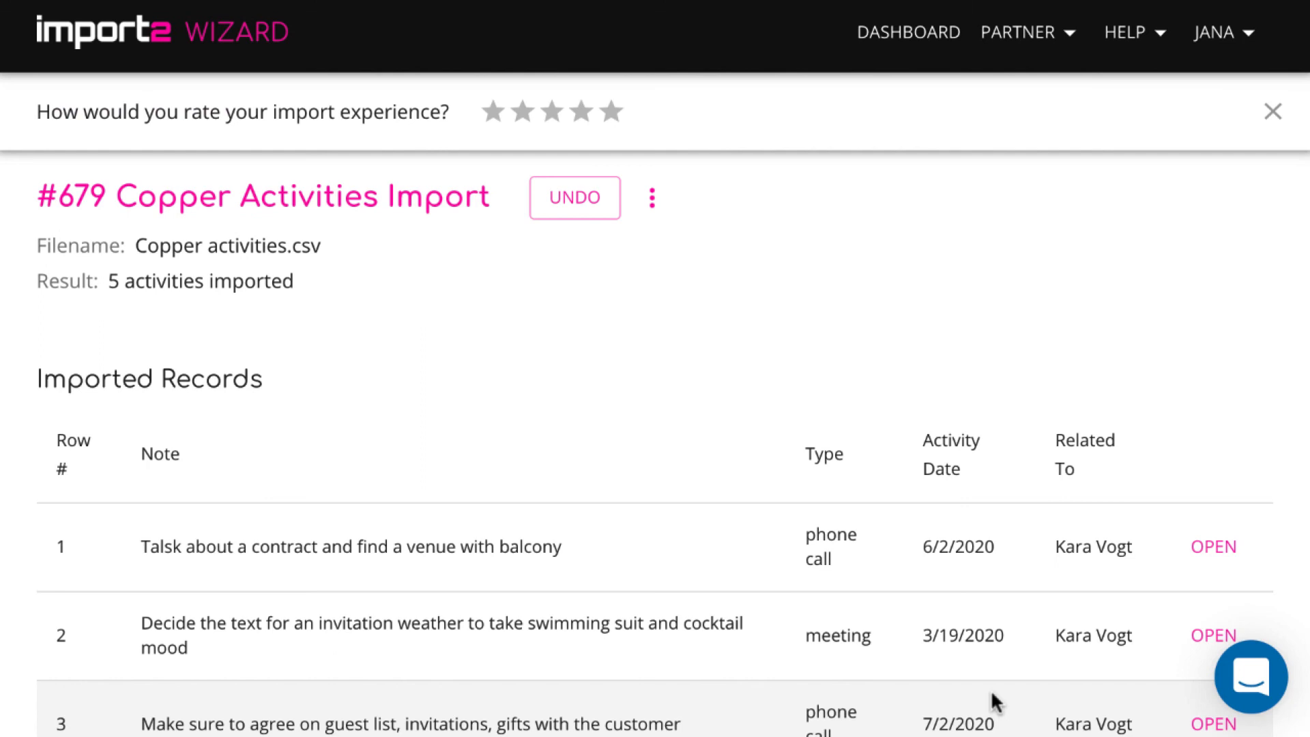
scroll(990, 689, down, 5)
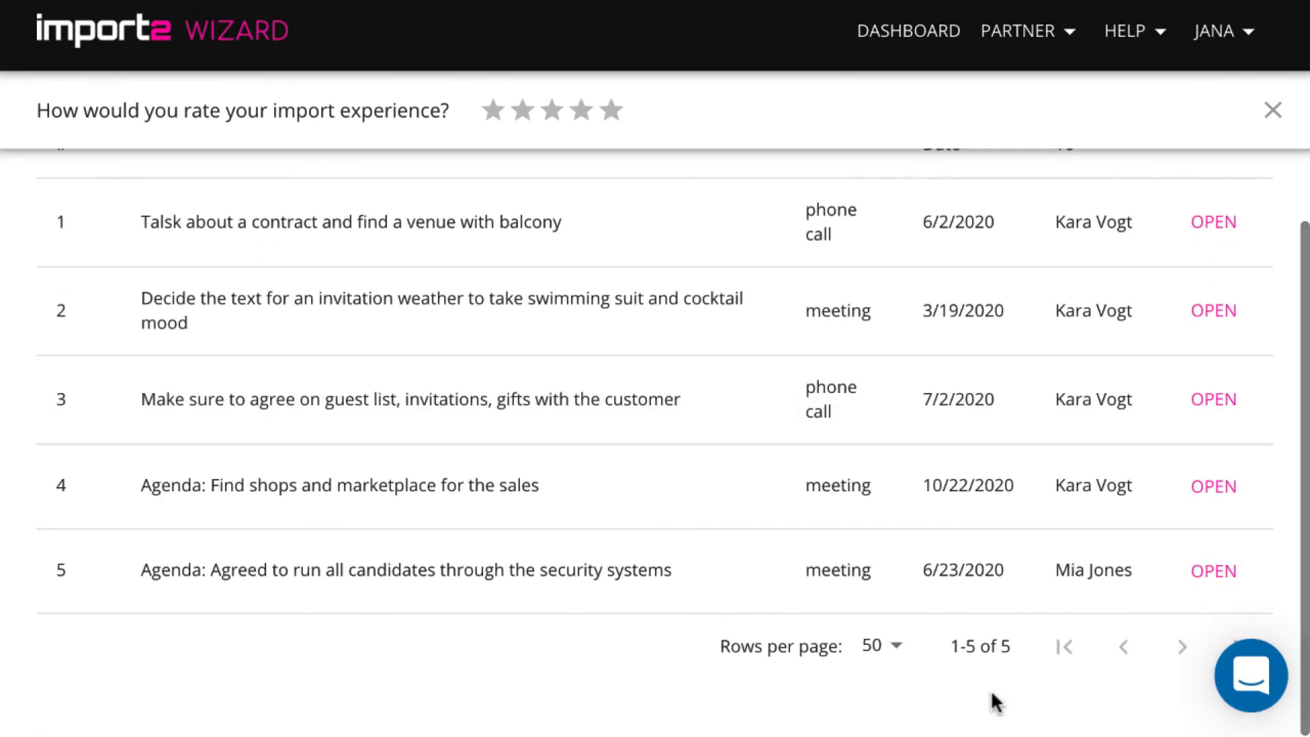
scroll(990, 689, up, 3)
scroll(991, 688, up, 1)
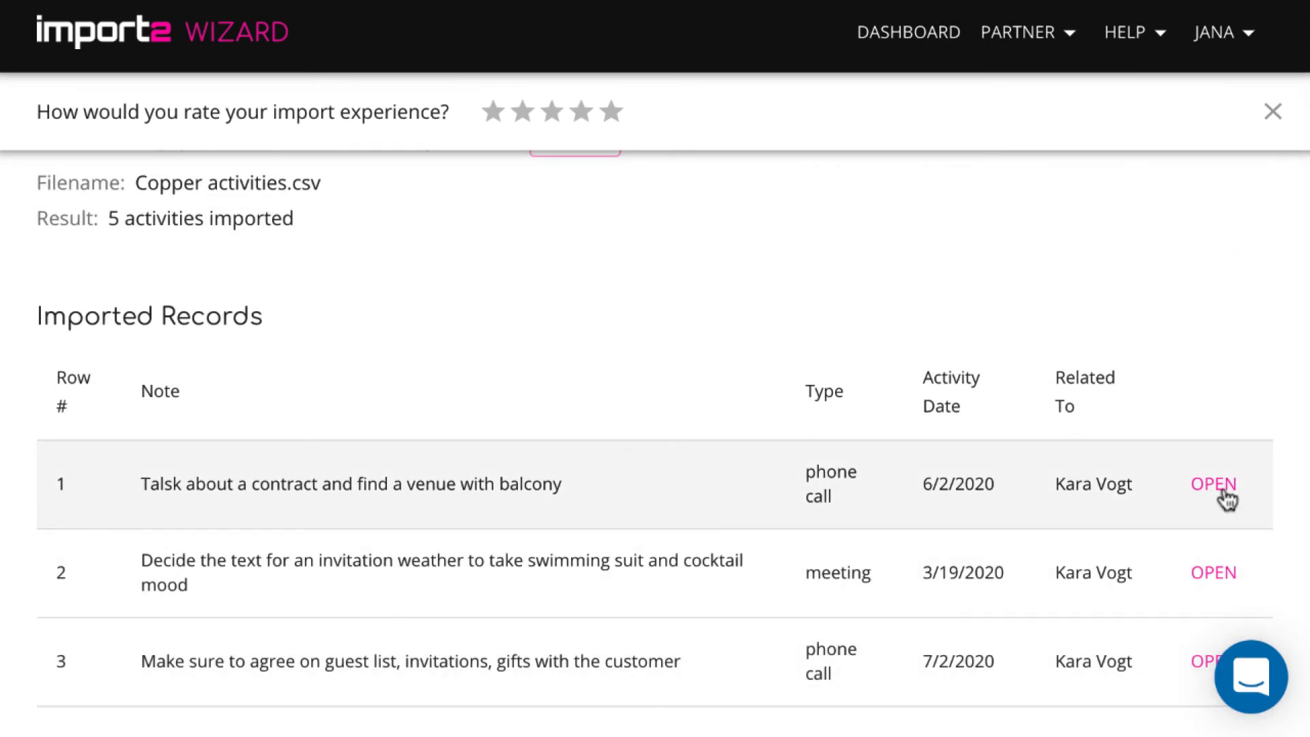
click(1213, 486)
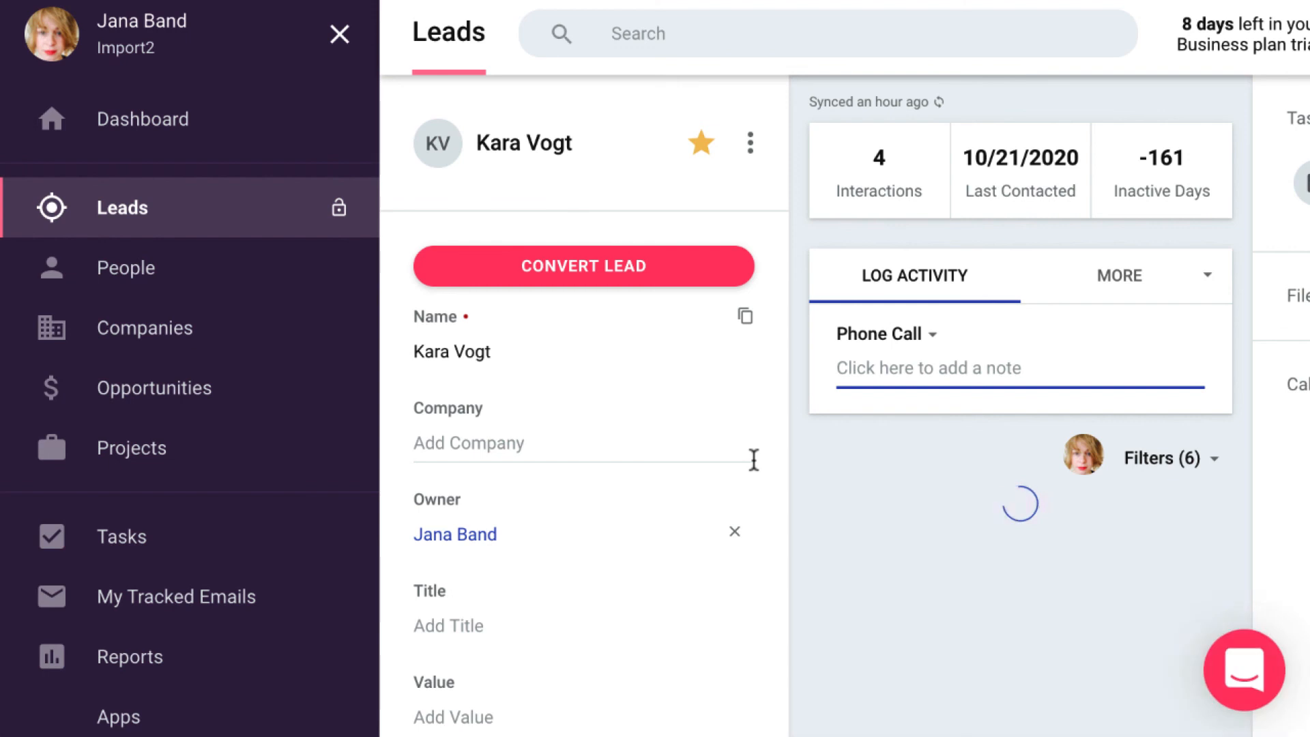
scroll(753, 372, down, 3)
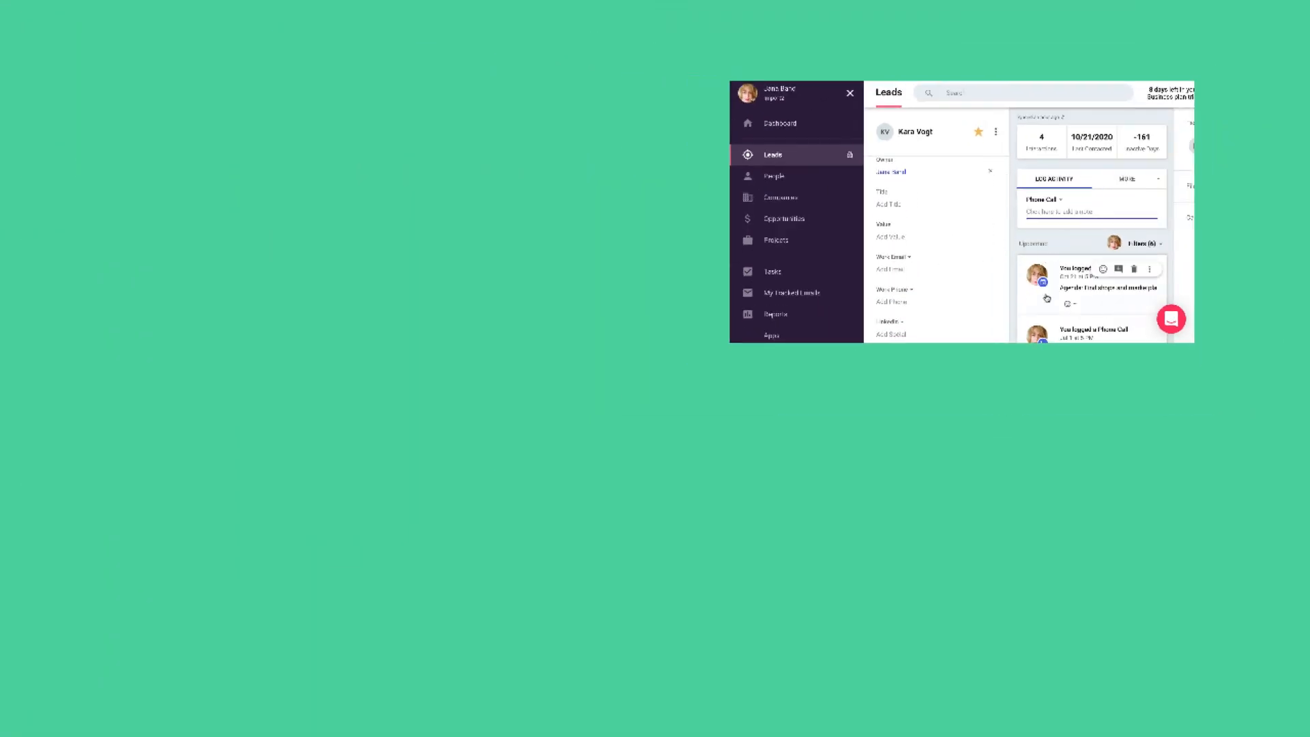
scroll(1047, 298, down, 1)
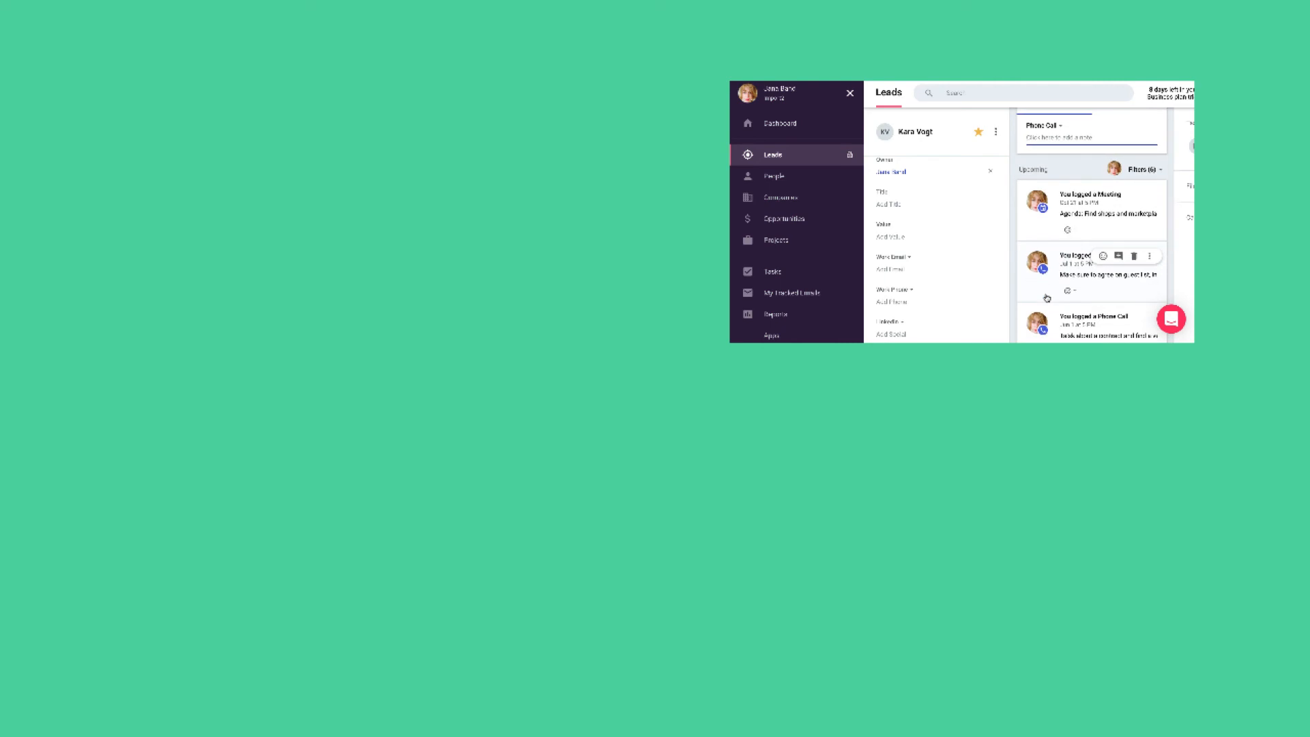
scroll(1047, 298, up, 1)
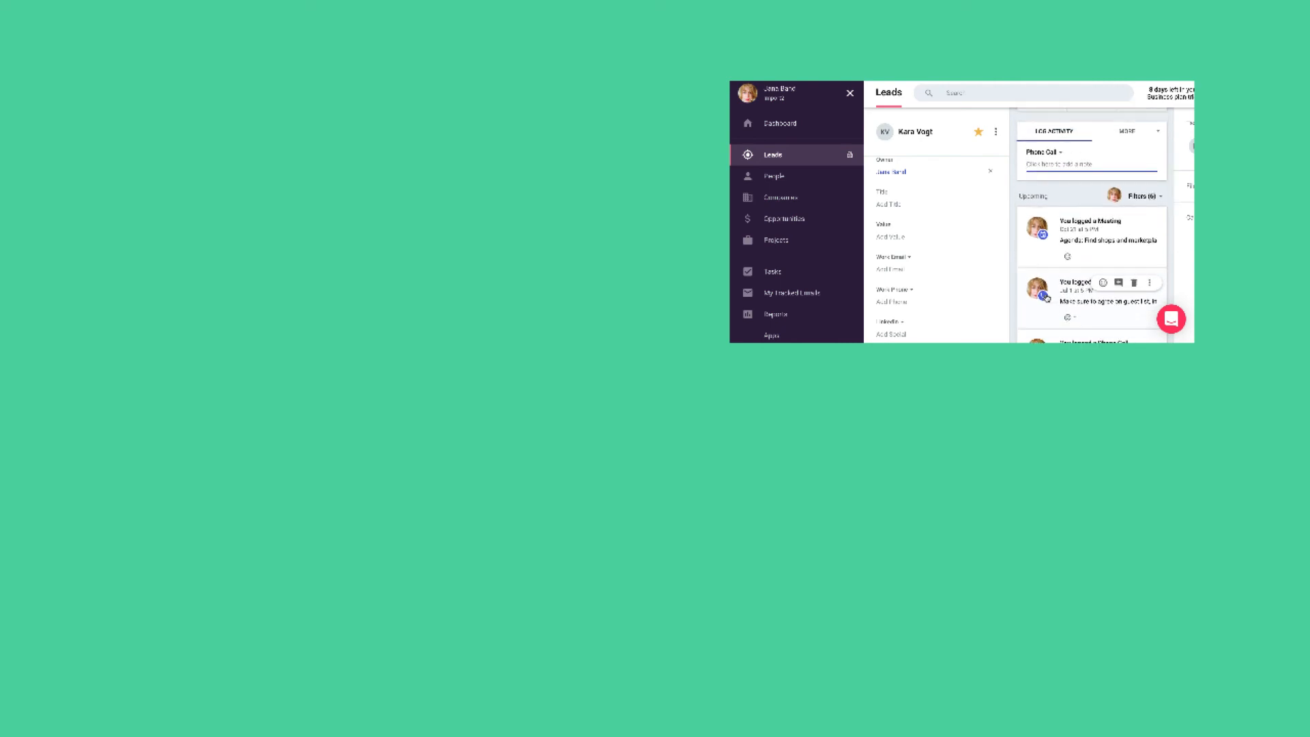